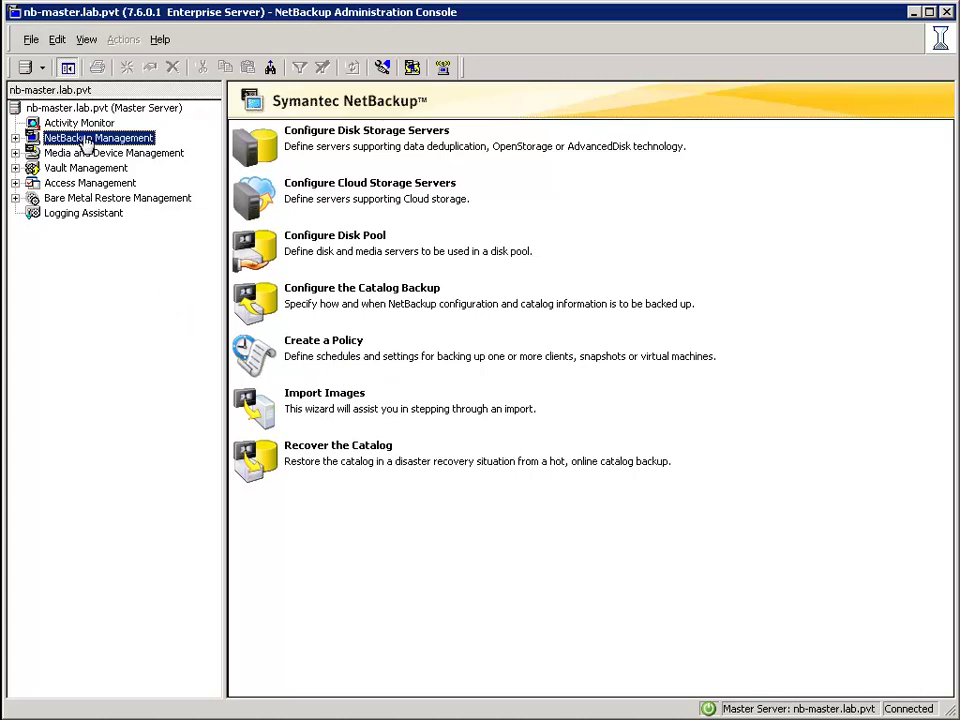
# Expand NetBackup Management > Host Properties > Master Servers and select nb-master.lab.pvt.
pyautogui.click(15, 138)
pyautogui.press('Down')
pyautogui.press('Down')
pyautogui.press('Down')
pyautogui.press('Down')
pyautogui.press('Down')
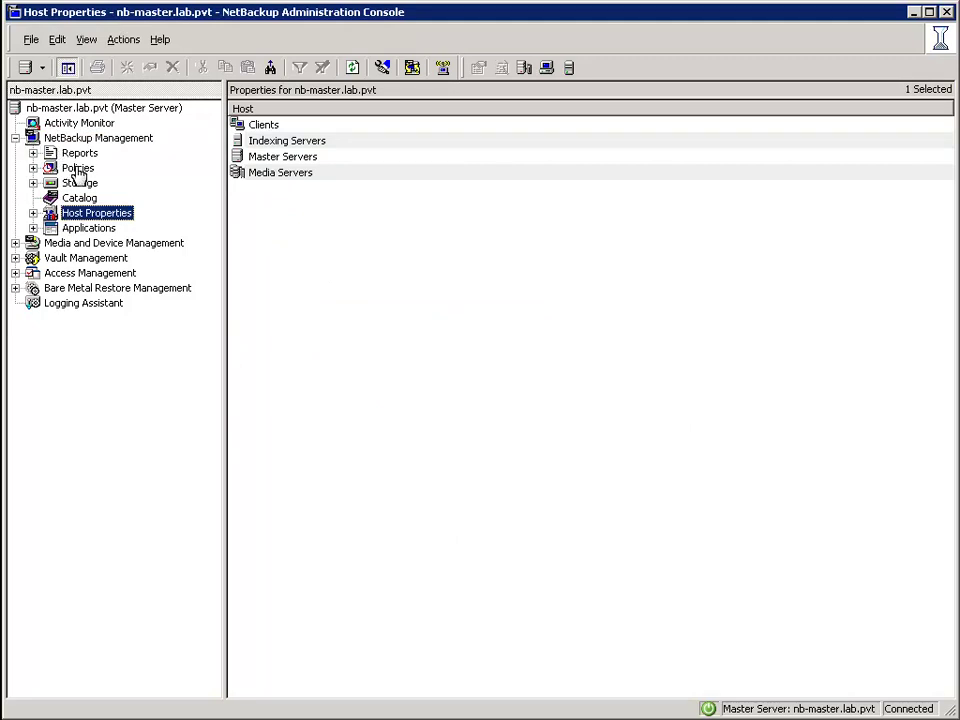
pyautogui.click(33, 213)
pyautogui.press('Down')
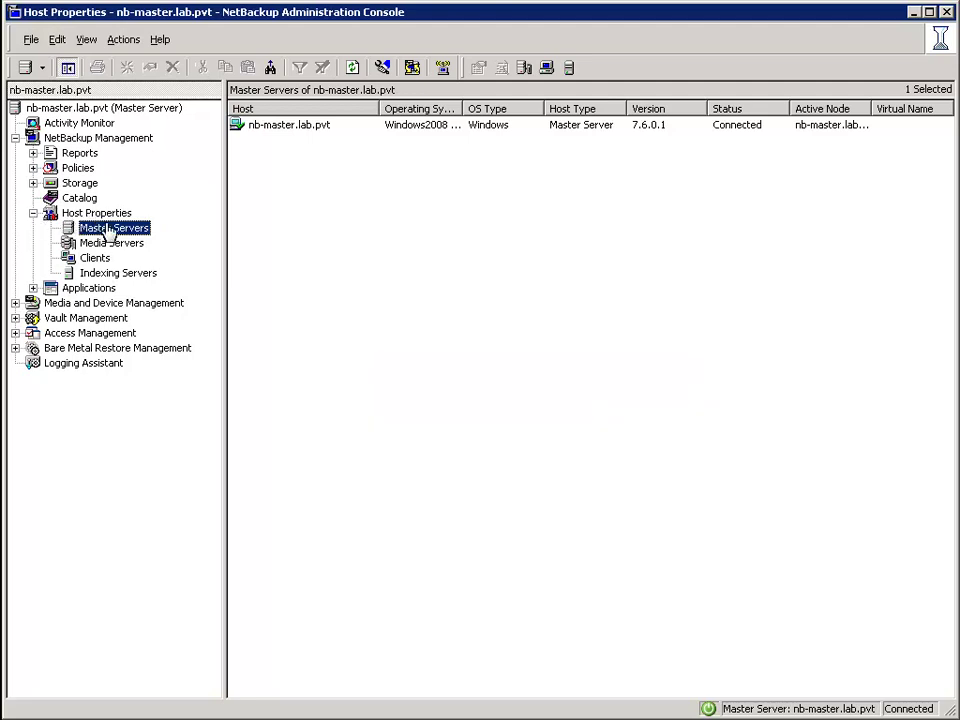
pyautogui.press('Tab')
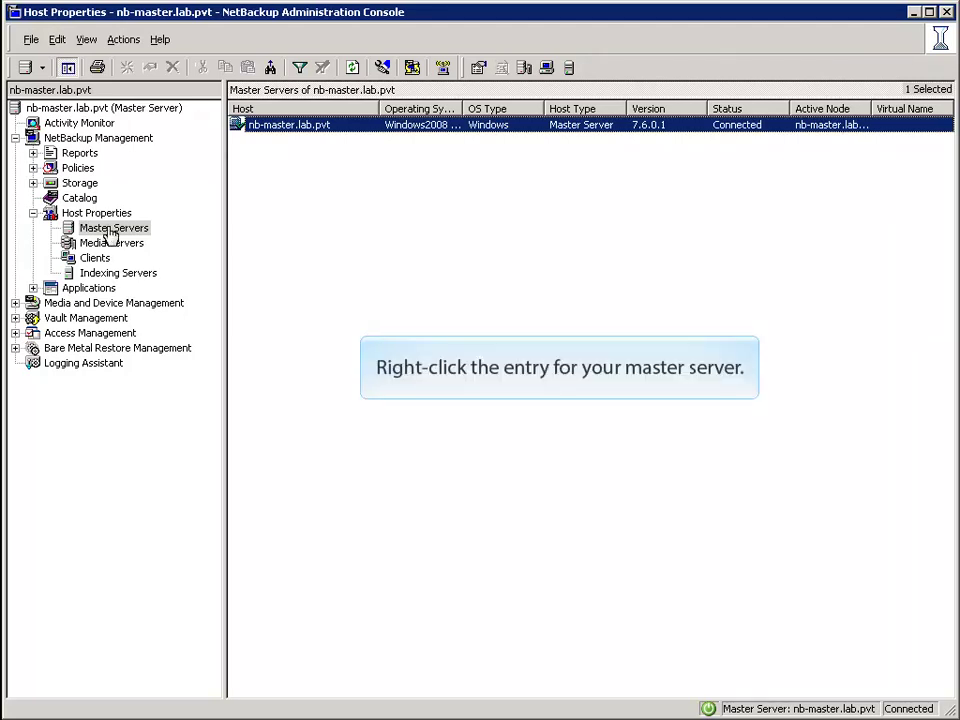
# Open the Properties of the nb-master.lab.pvt master server from its context menu.
pyautogui.rightClick(287, 133)
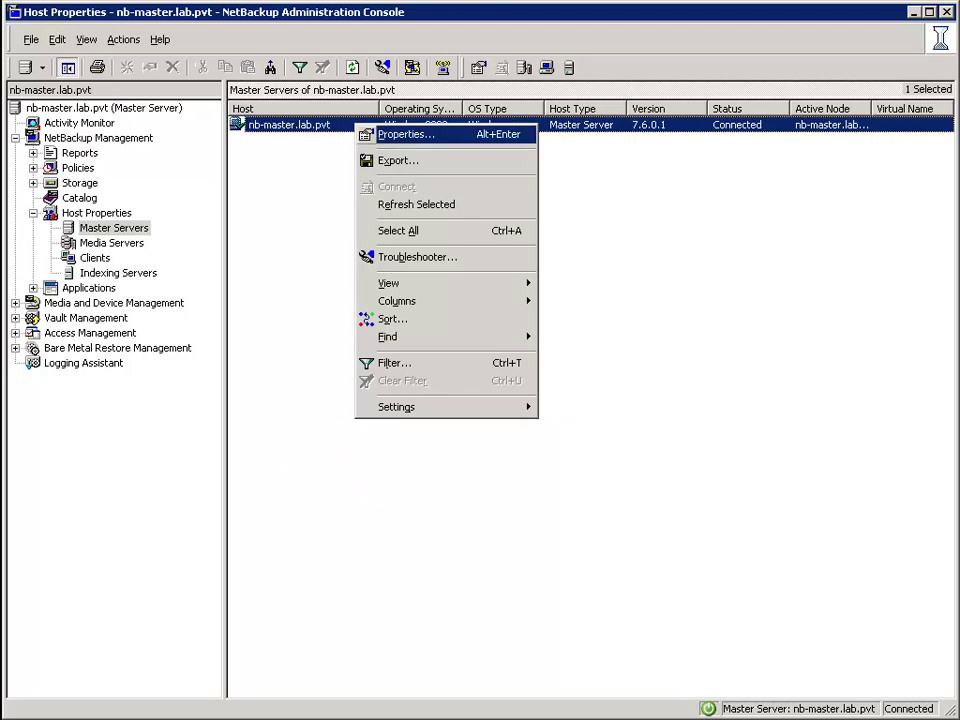
pyautogui.click(405, 134)
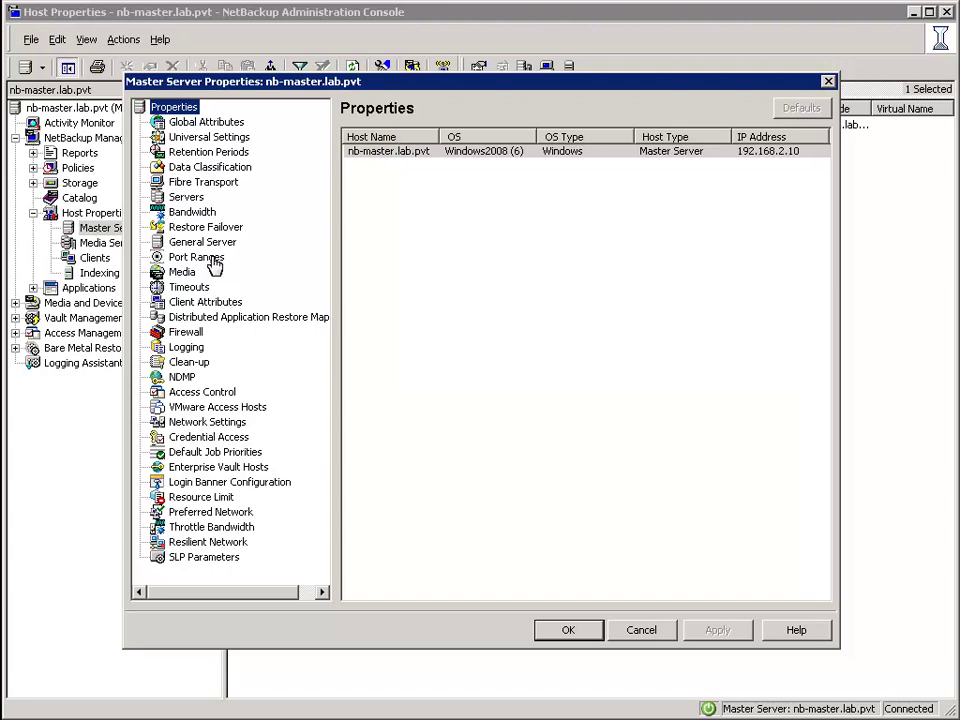
# Go to the VMware Access Hosts page and begin a new server entry.
pyautogui.click(175, 407)
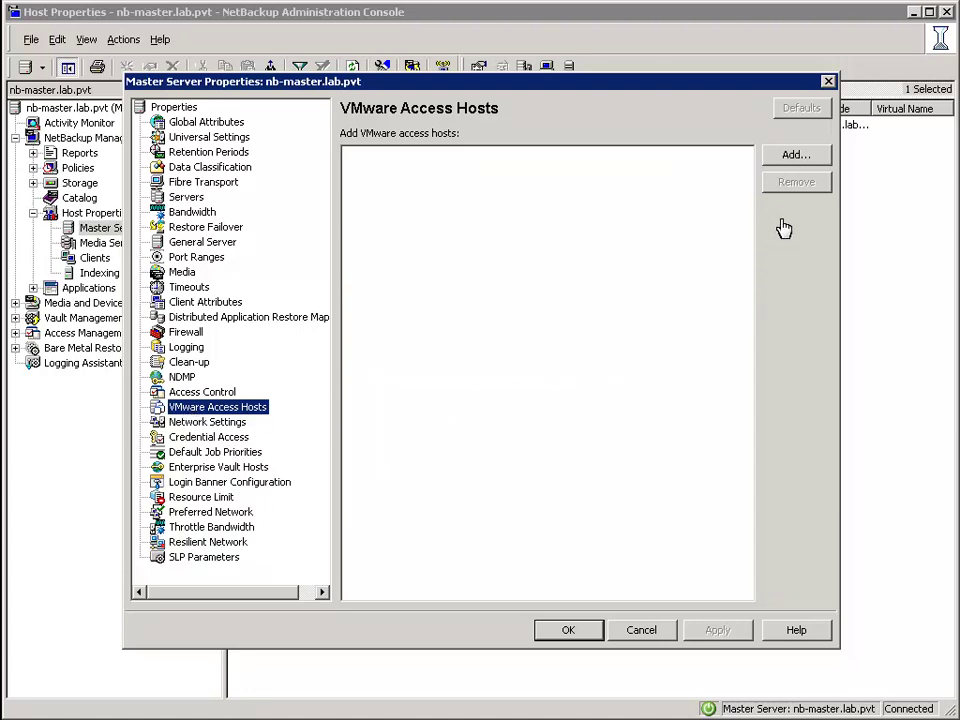
pyautogui.click(794, 158)
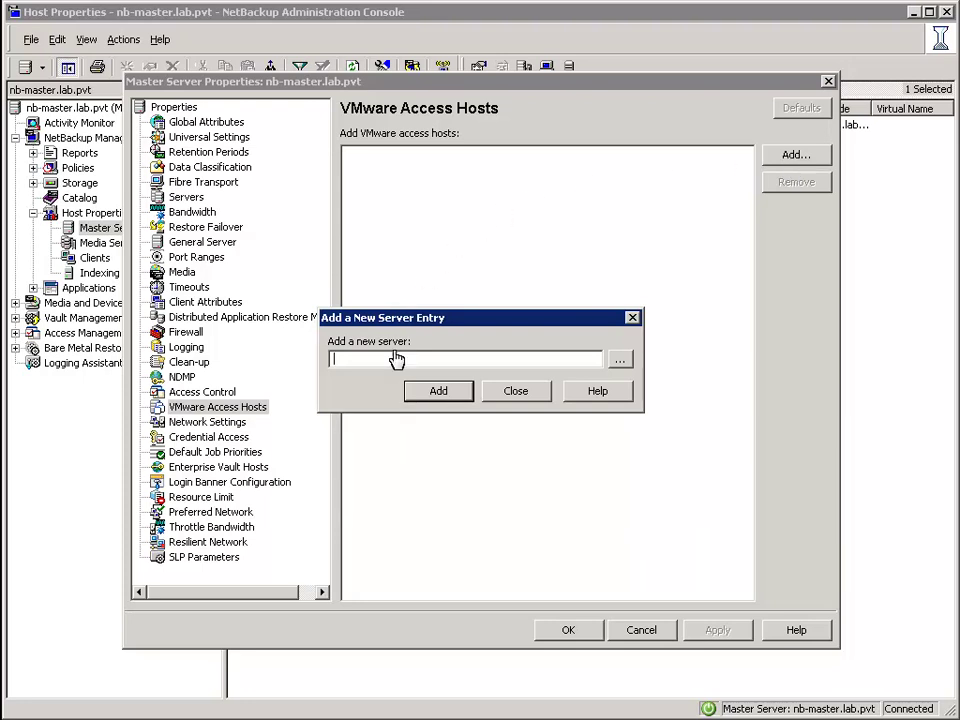
# Add nb-msdp as a VMware access host, close the entry dialog, and apply.
pyautogui.write('nb-')
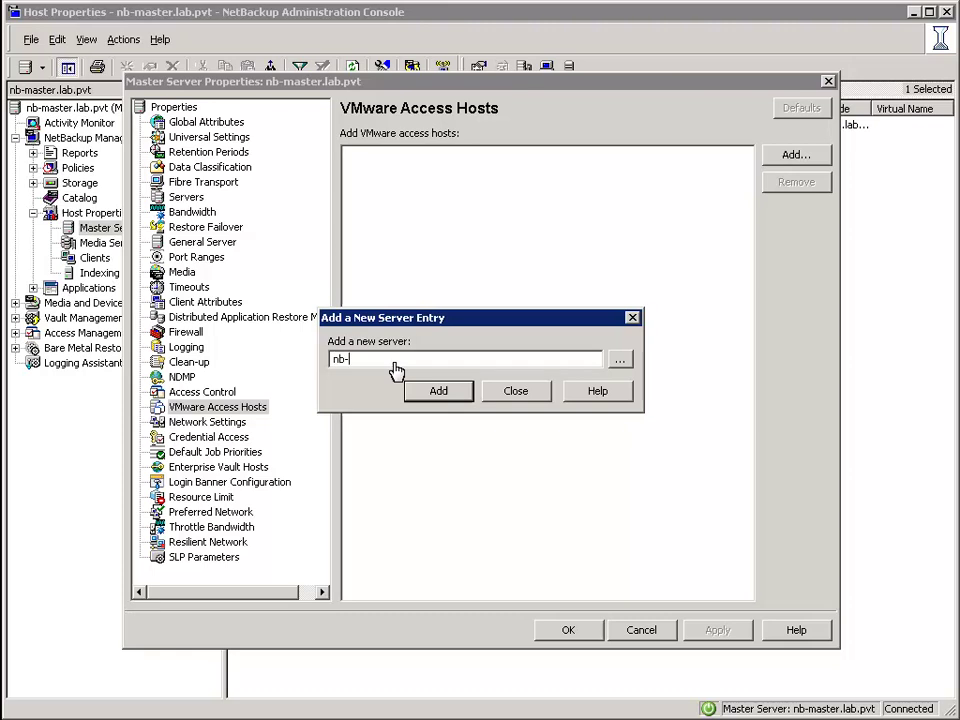
pyautogui.write('nsdp')
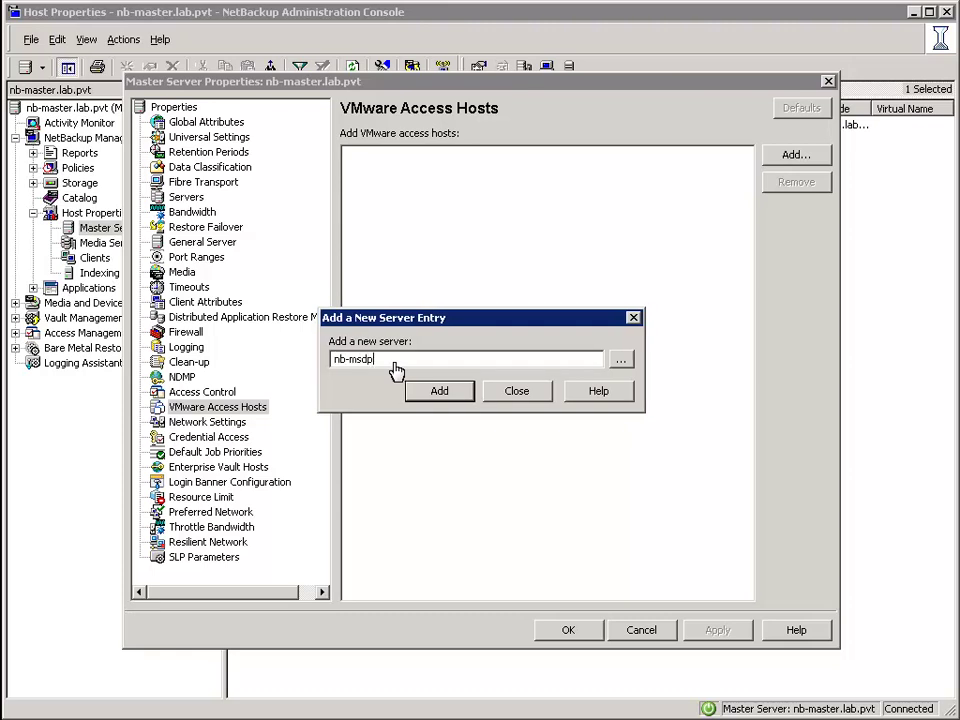
pyautogui.click(445, 398)
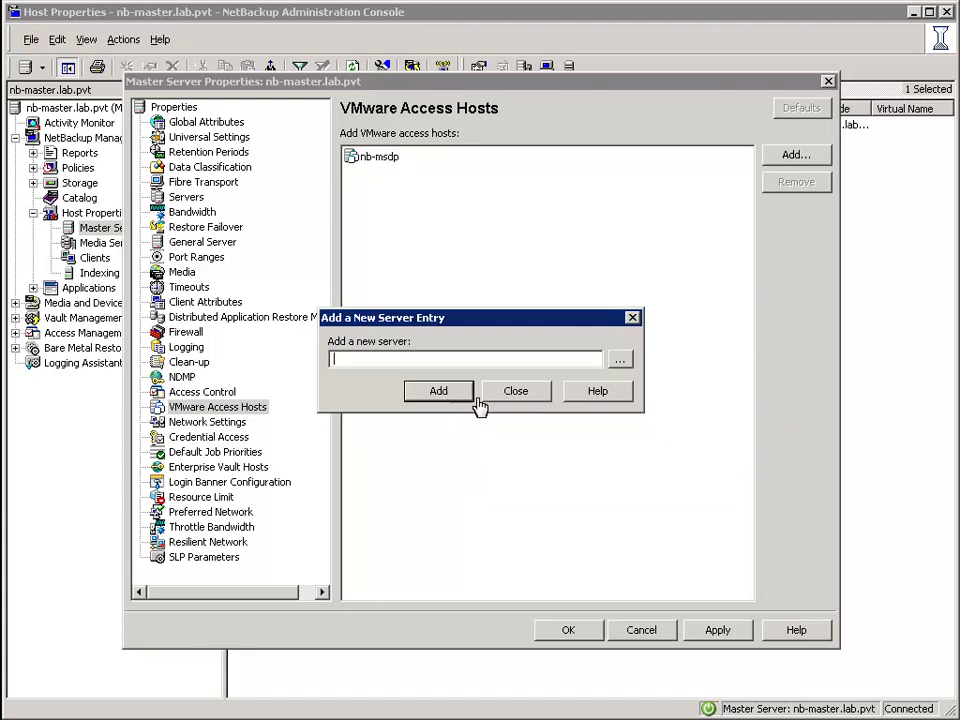
pyautogui.click(516, 391)
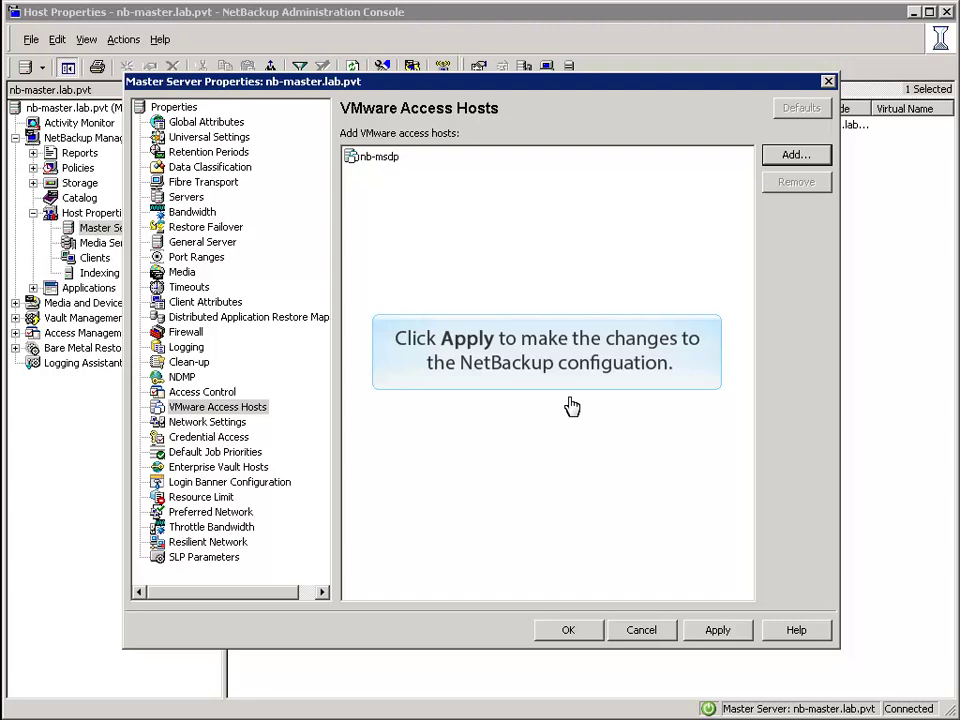
pyautogui.click(715, 633)
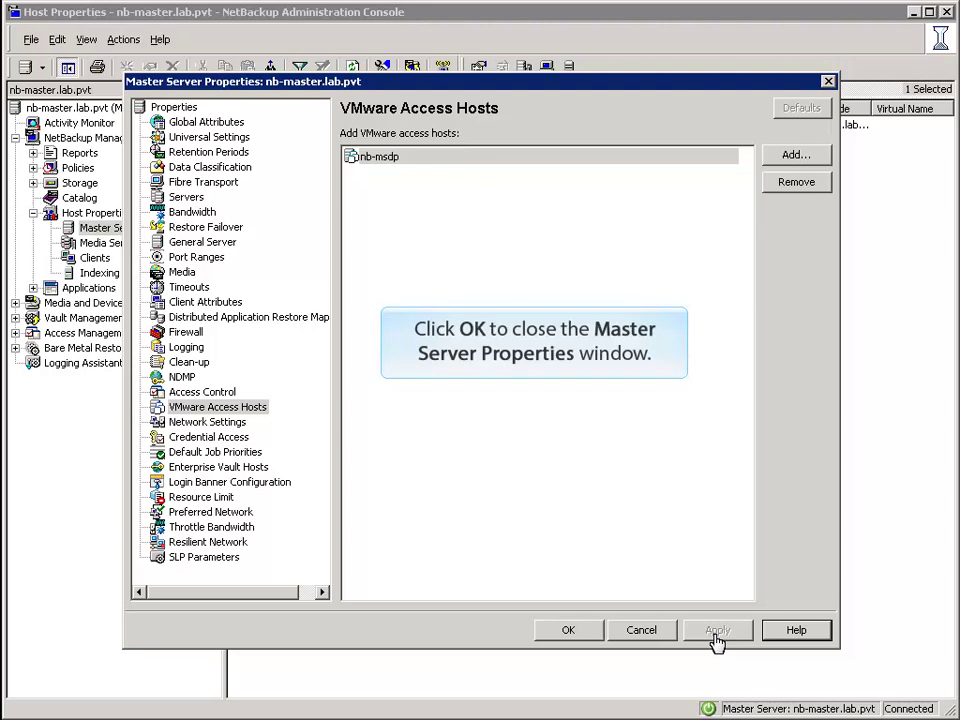
# Save the Master Server Properties with OK and acknowledge the restart information message.
pyautogui.click(568, 630)
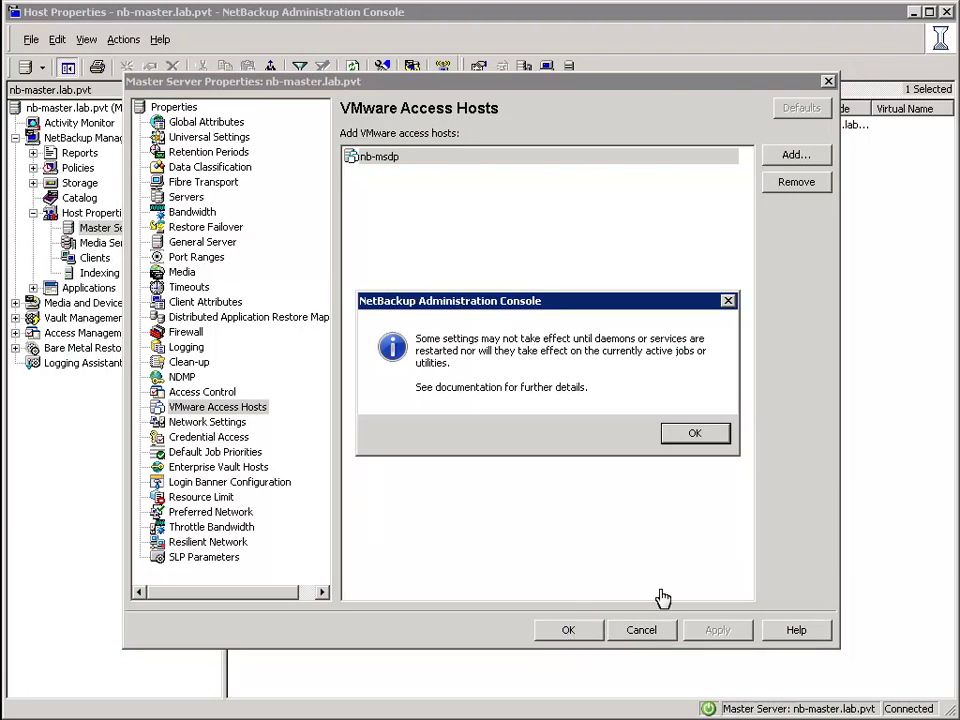
pyautogui.click(694, 434)
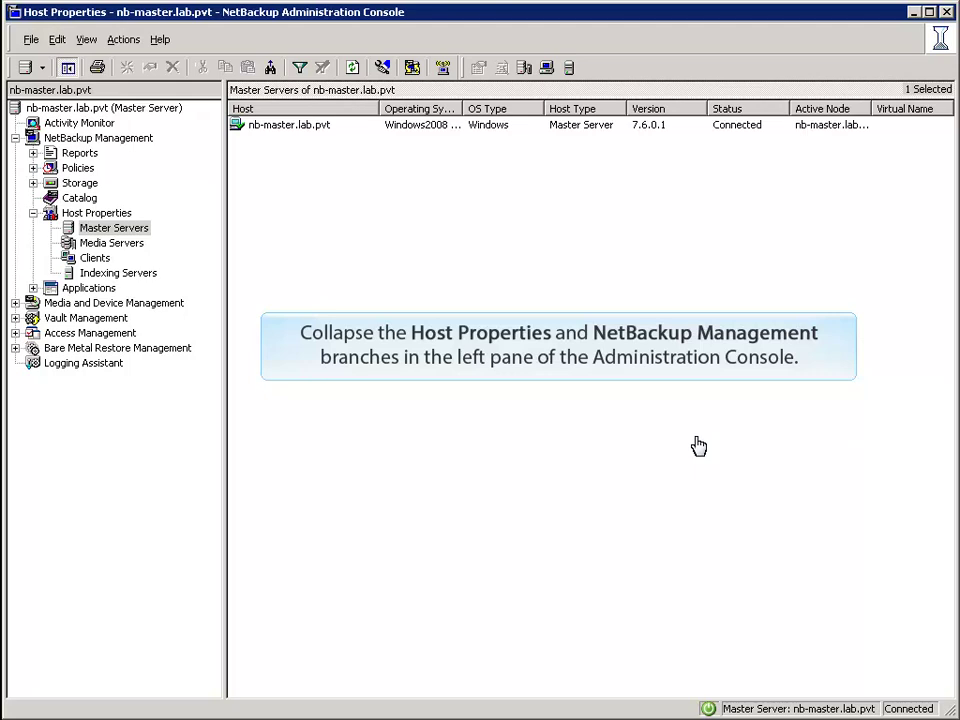
# Collapse Host Properties and NetBackup Management, then select and expand Media and Device Management.
pyautogui.click(33, 213)
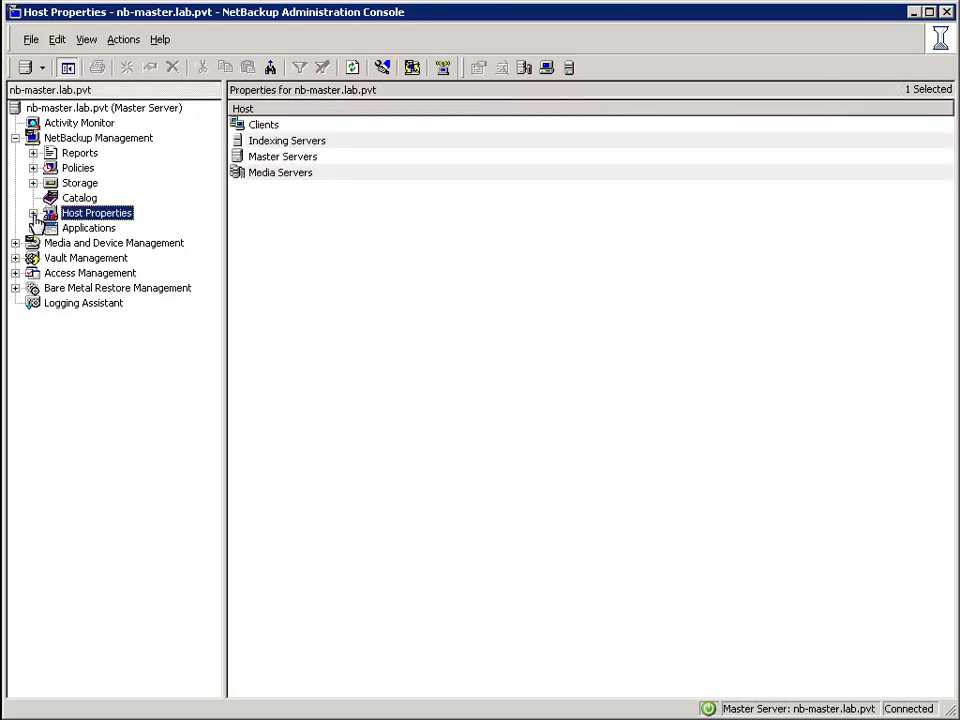
pyautogui.click(15, 139)
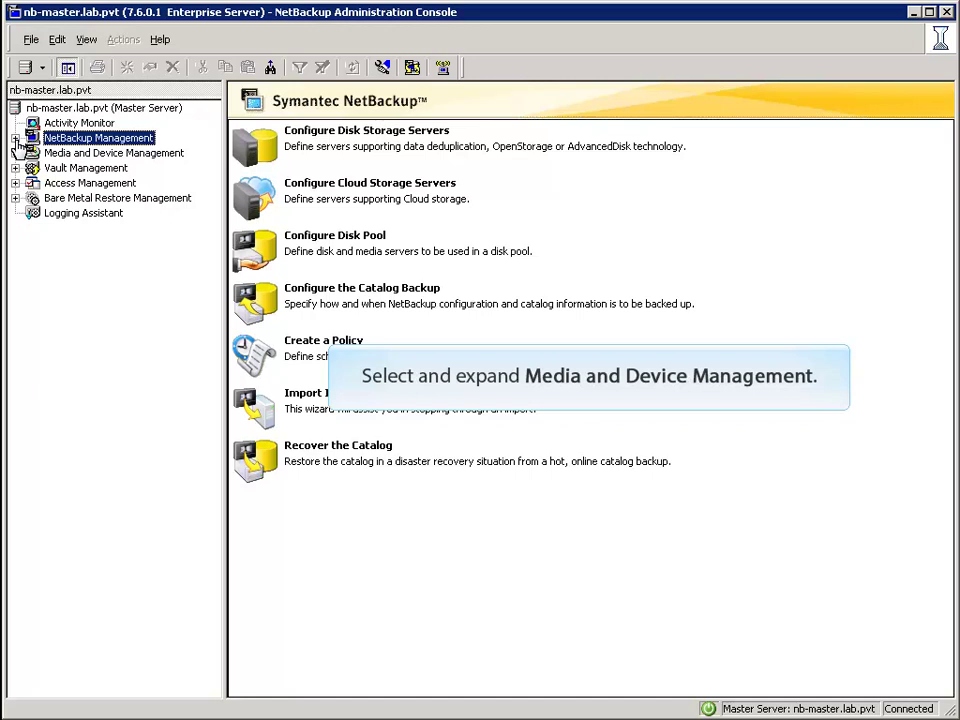
pyautogui.click(66, 157)
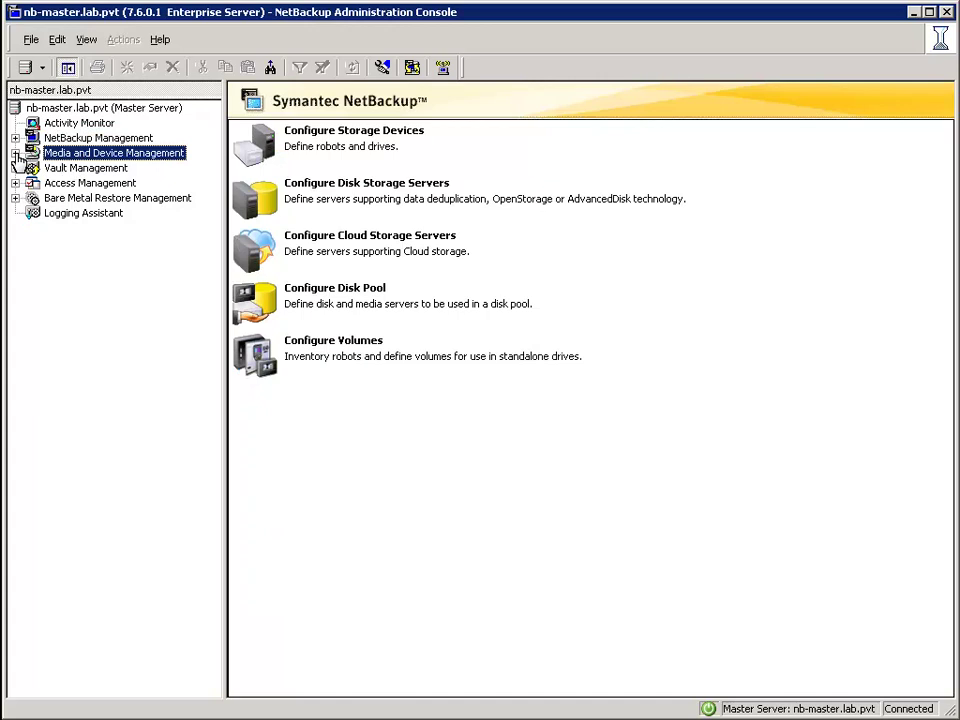
pyautogui.click(15, 153)
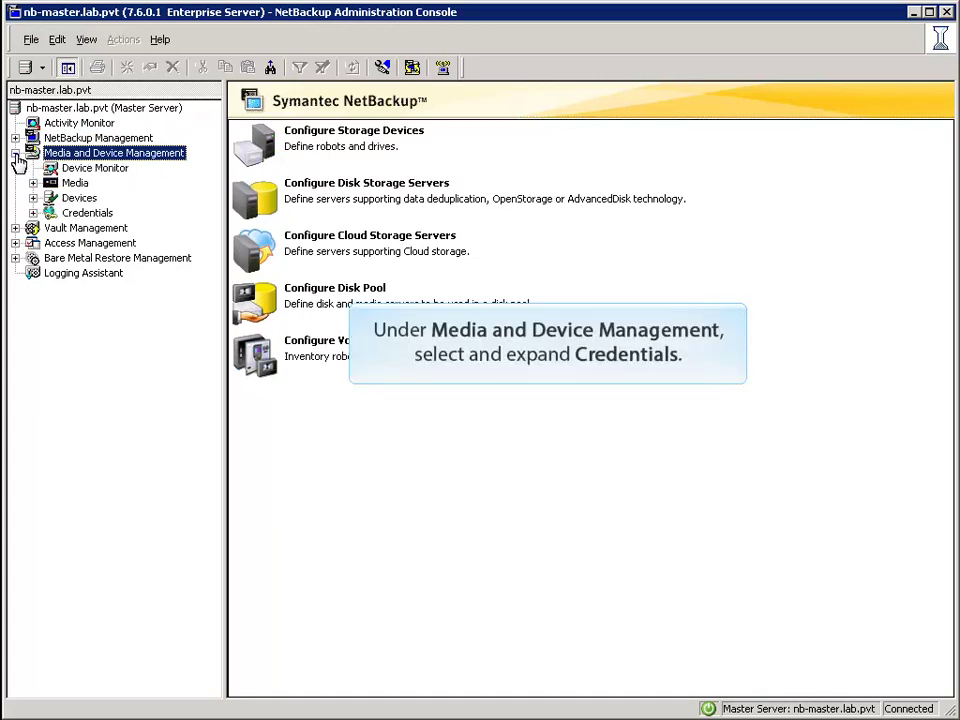
# Expand Credentials, select Virtual Machine Servers, and bring up its New... context menu.
pyautogui.click(84, 214)
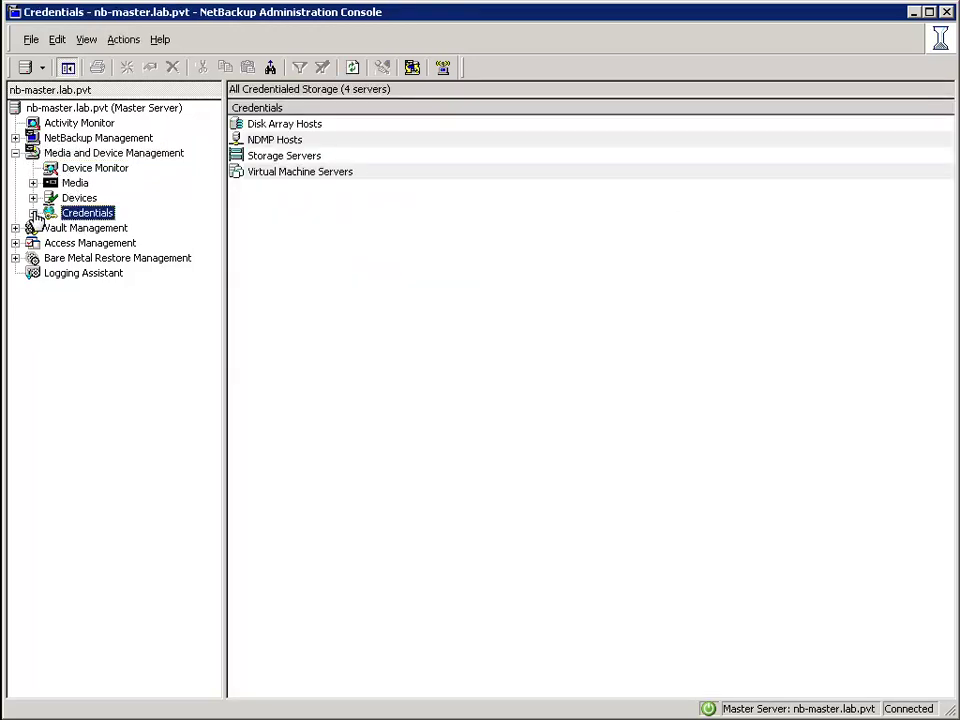
pyautogui.click(33, 213)
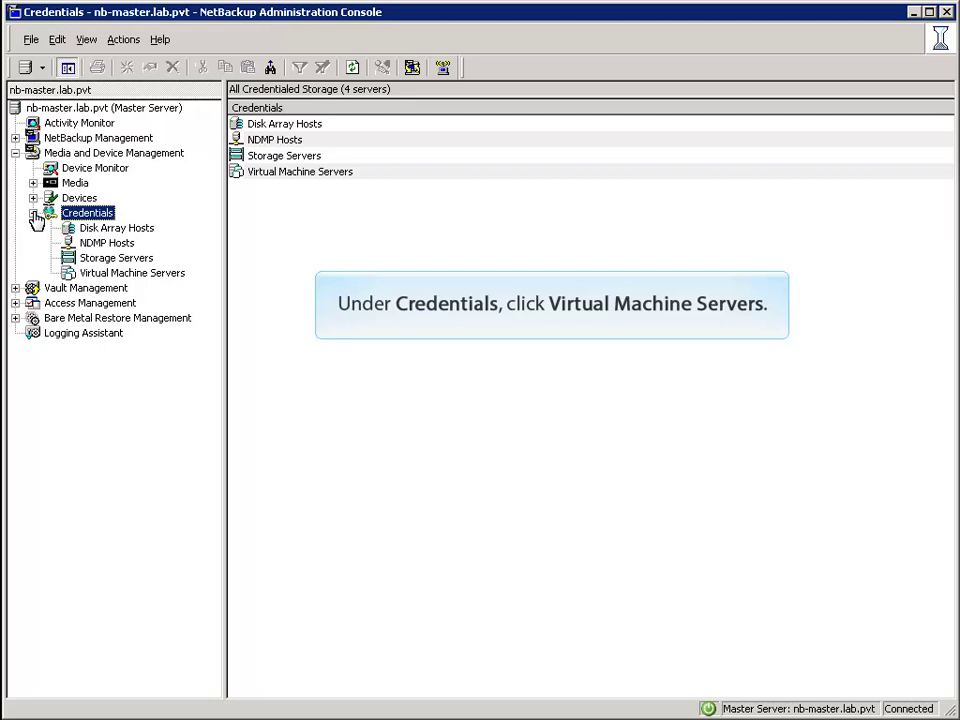
pyautogui.click(103, 273)
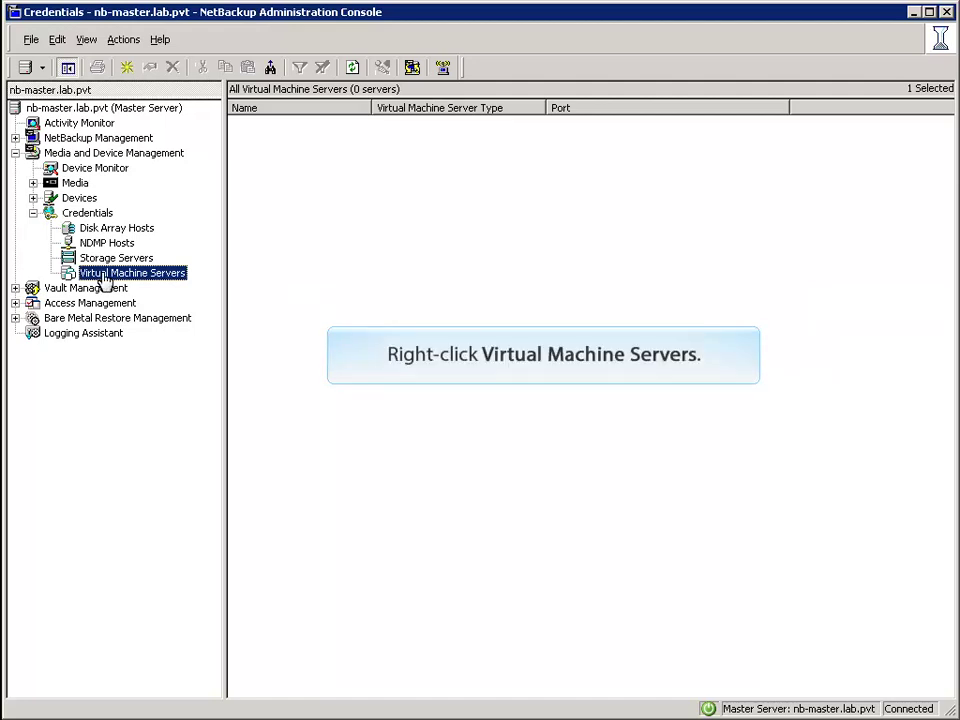
pyautogui.rightClick(104, 278)
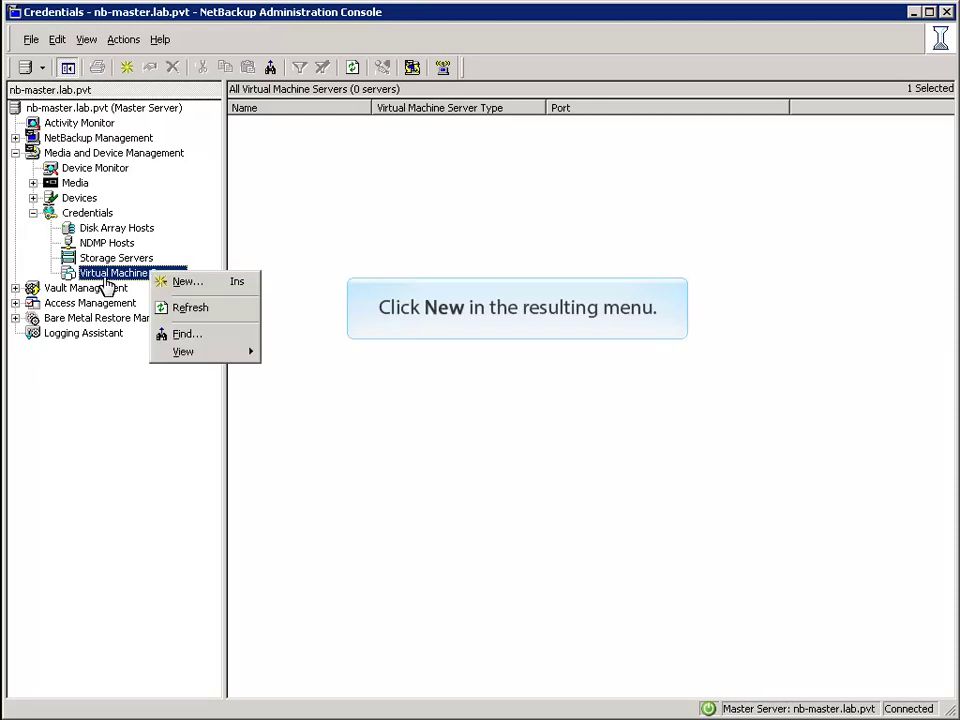
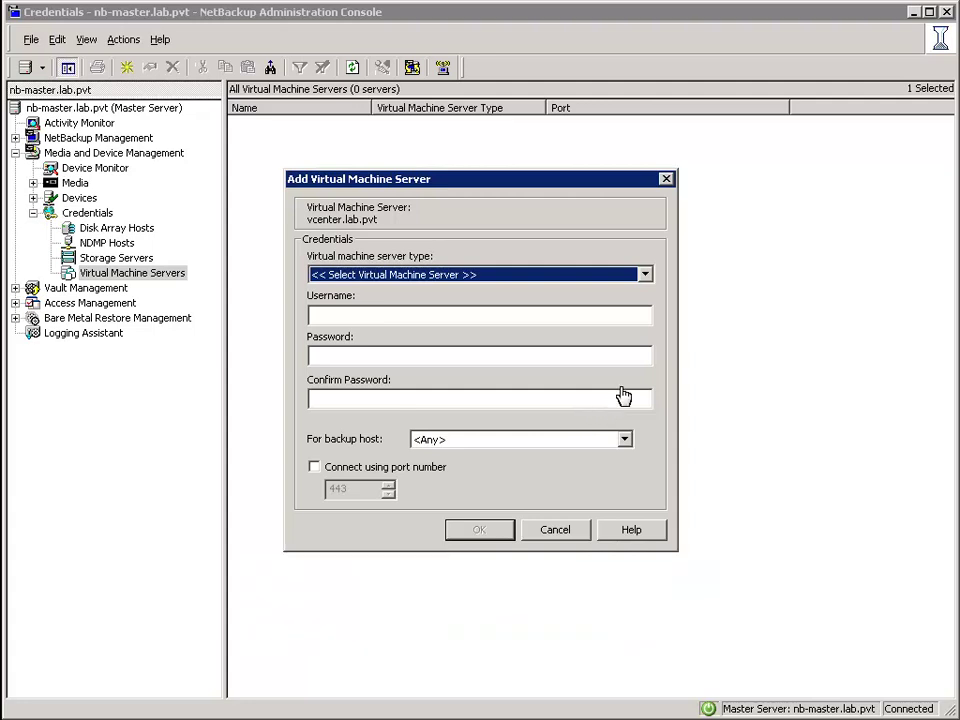
# Enter VMware Virtual Center Server credentials for vcenter.lab.pvt with the LAB administrator account and password, then submit them.
pyautogui.click(644, 275)
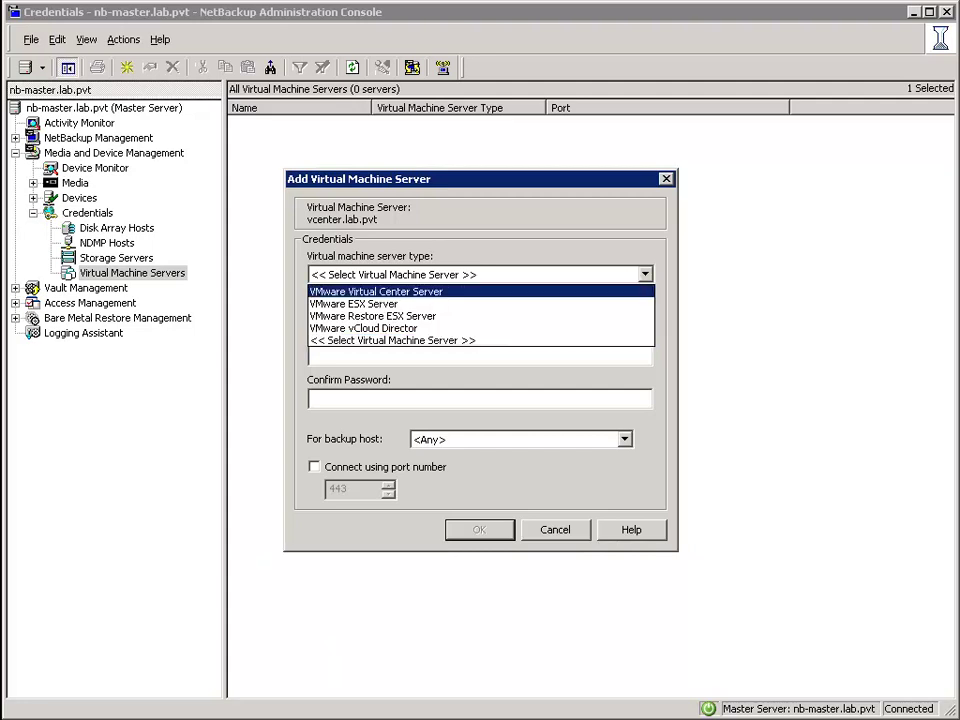
pyautogui.click(378, 291)
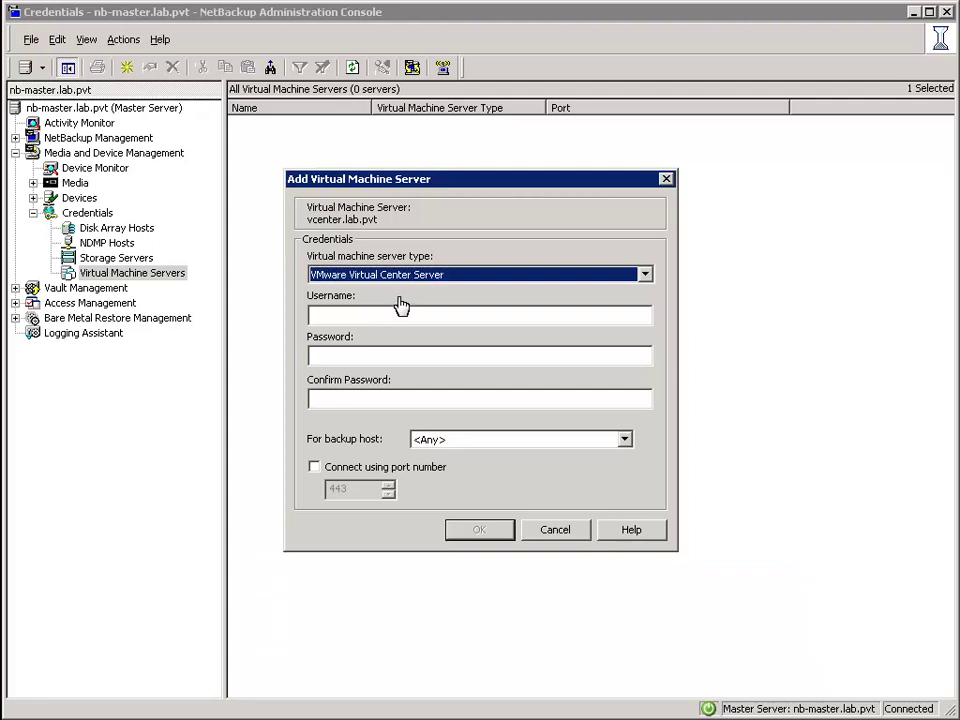
pyautogui.click(410, 318)
pyautogui.write('LAB\\')
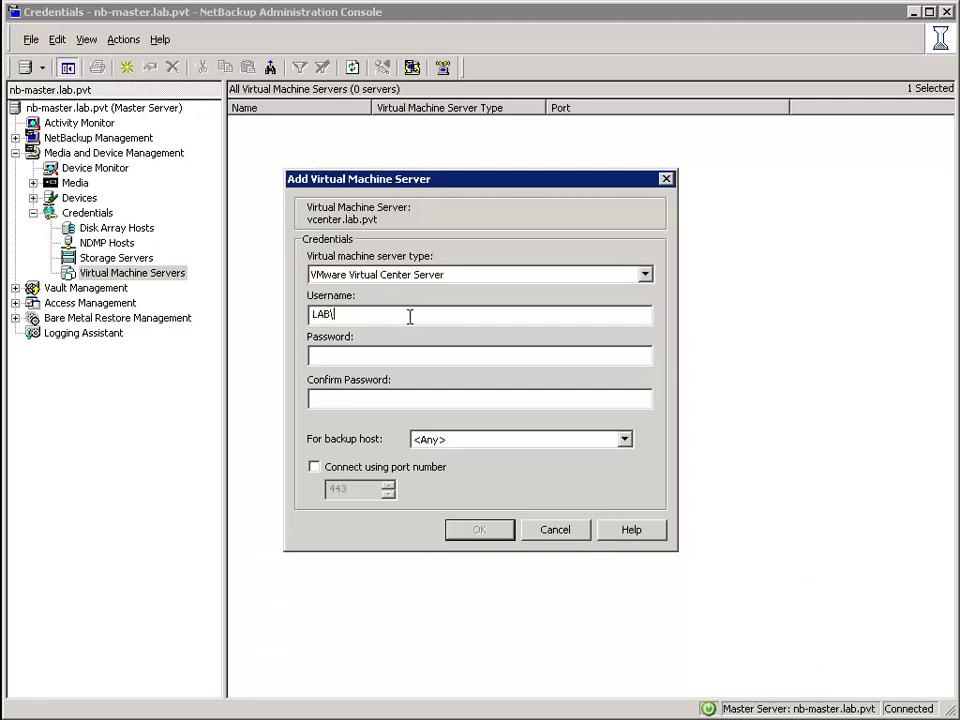
pyautogui.write('administrator')
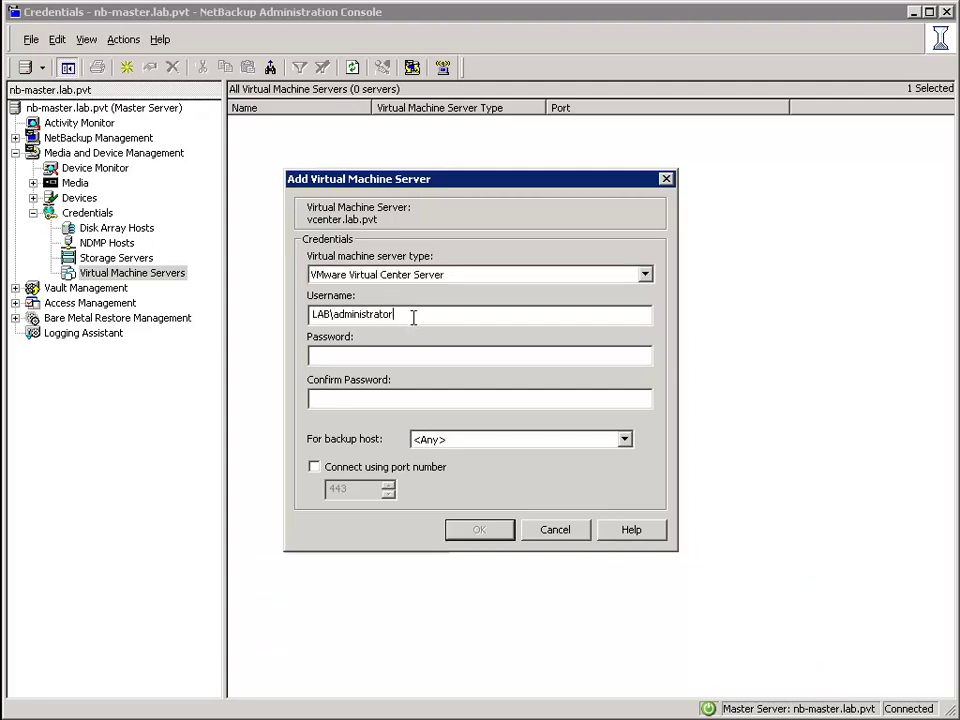
pyautogui.click(423, 355)
pyautogui.write('********')
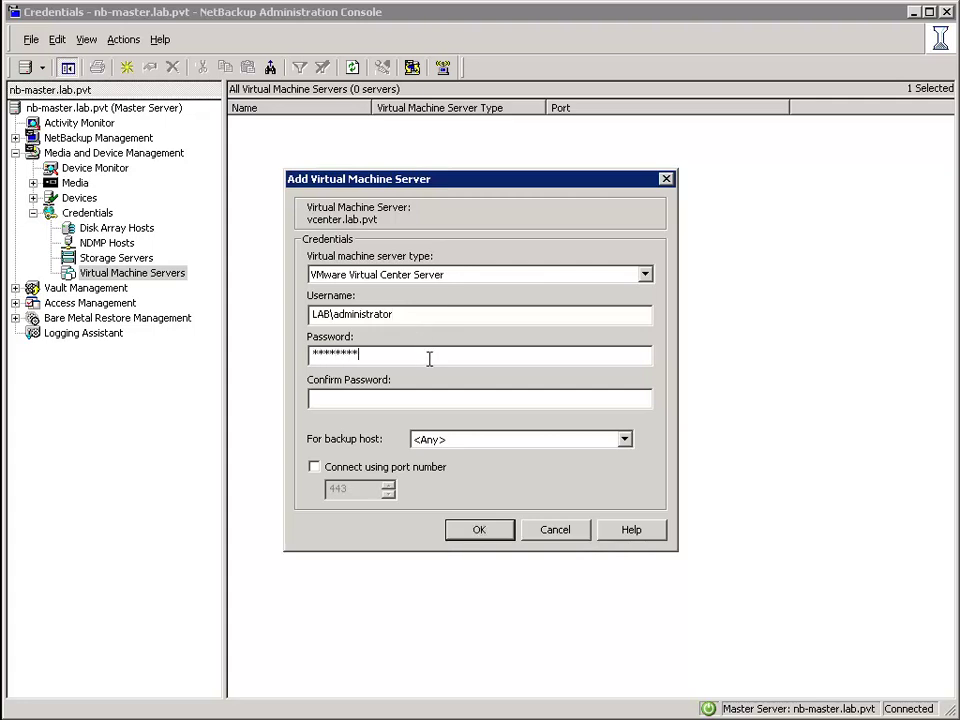
pyautogui.click(442, 397)
pyautogui.write('*********')
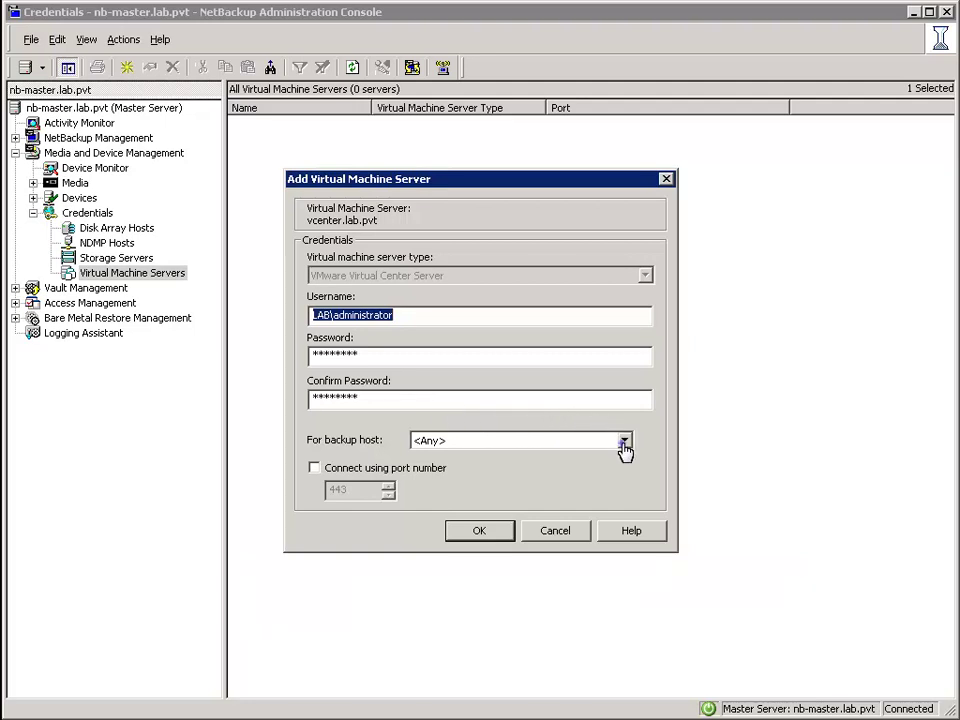
pyautogui.click(624, 440)
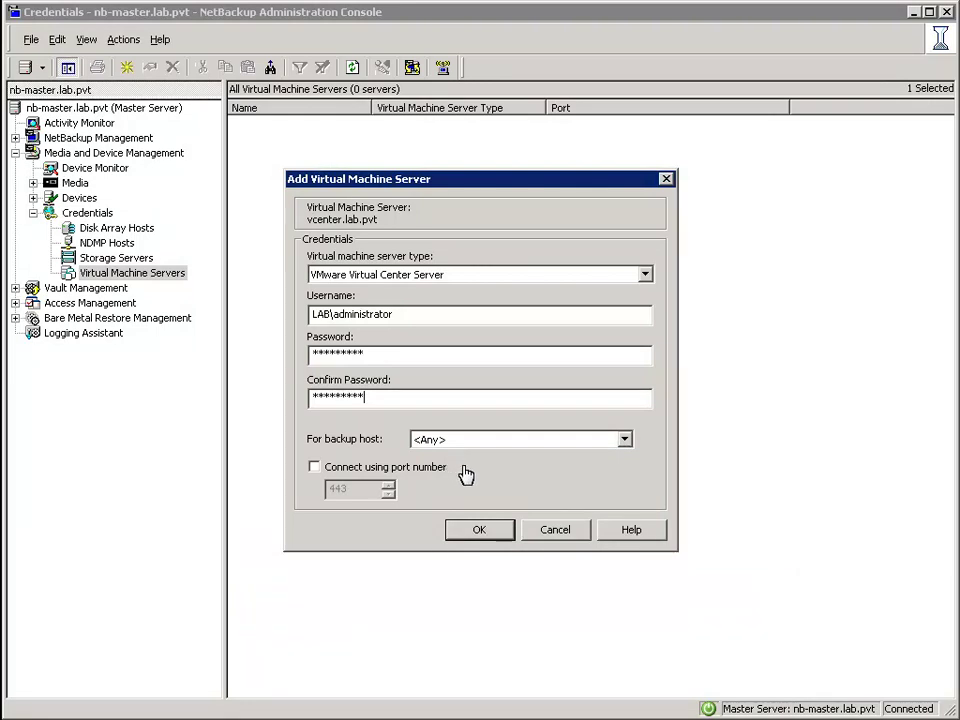
pyautogui.click(476, 530)
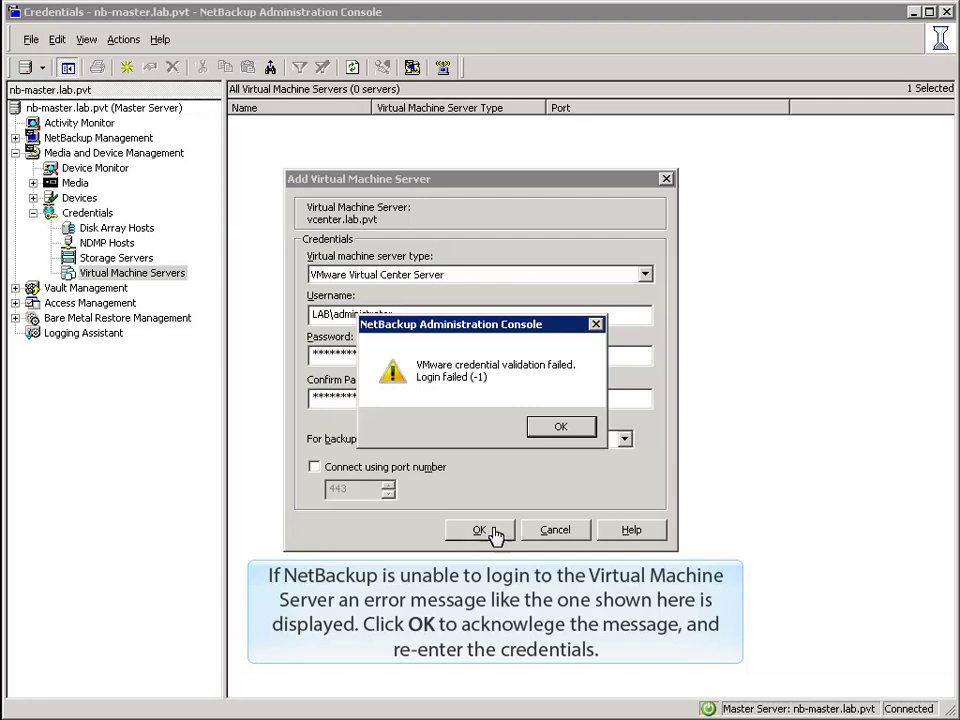
# Dismiss the login-failed error, the validation success message and the restart notice.
pyautogui.click(557, 430)
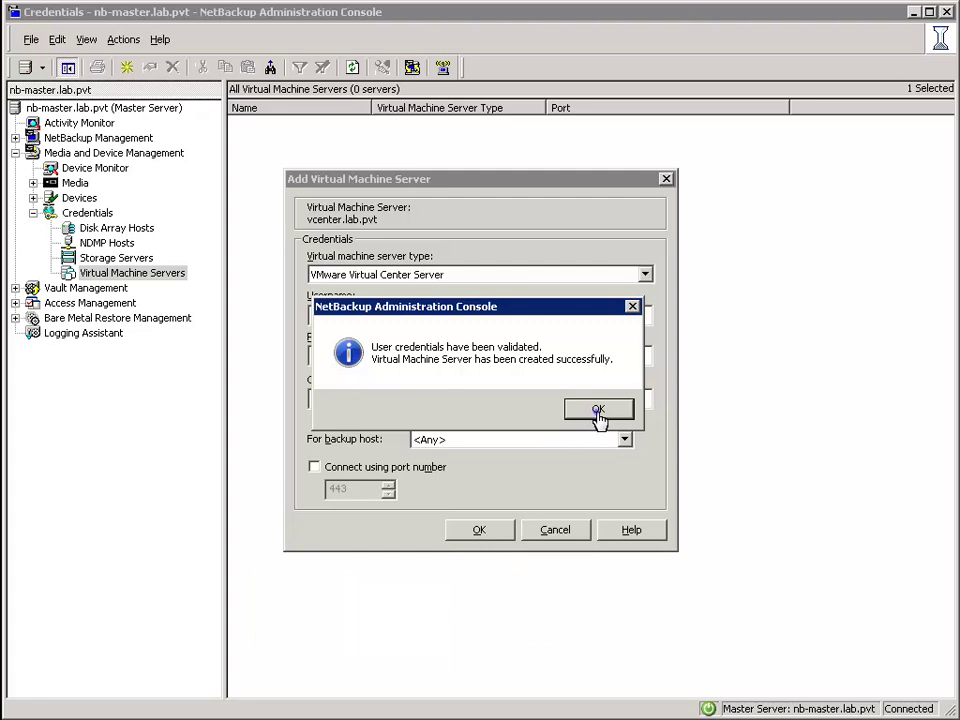
pyautogui.click(598, 410)
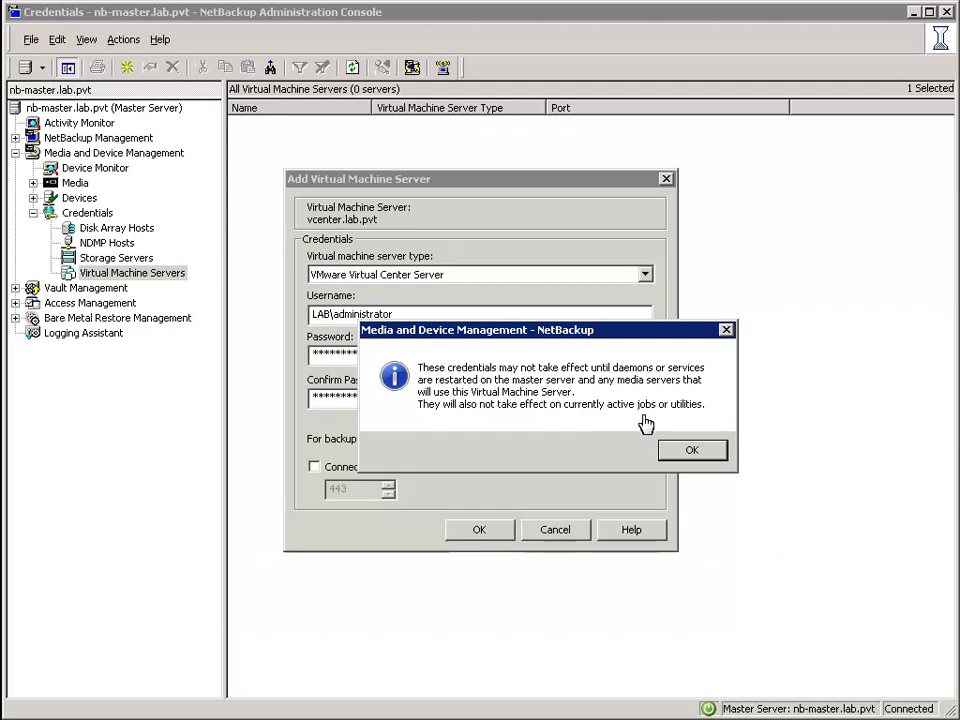
pyautogui.click(692, 455)
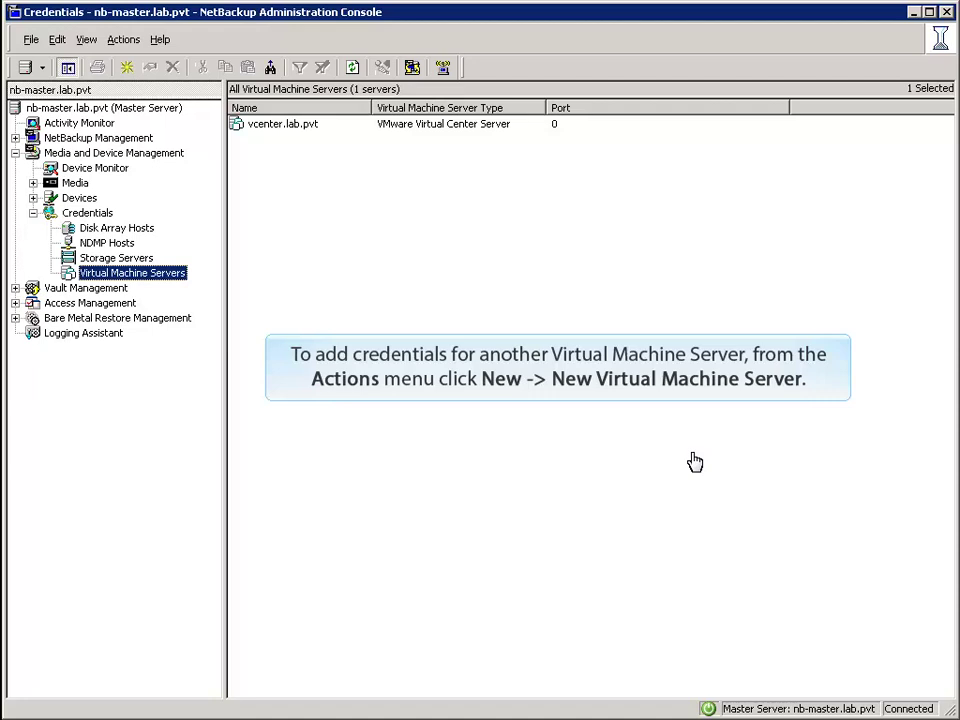
# Create a new virtual machine server named esxi-01.lab.pvt from Actions > New.
pyautogui.click(122, 42)
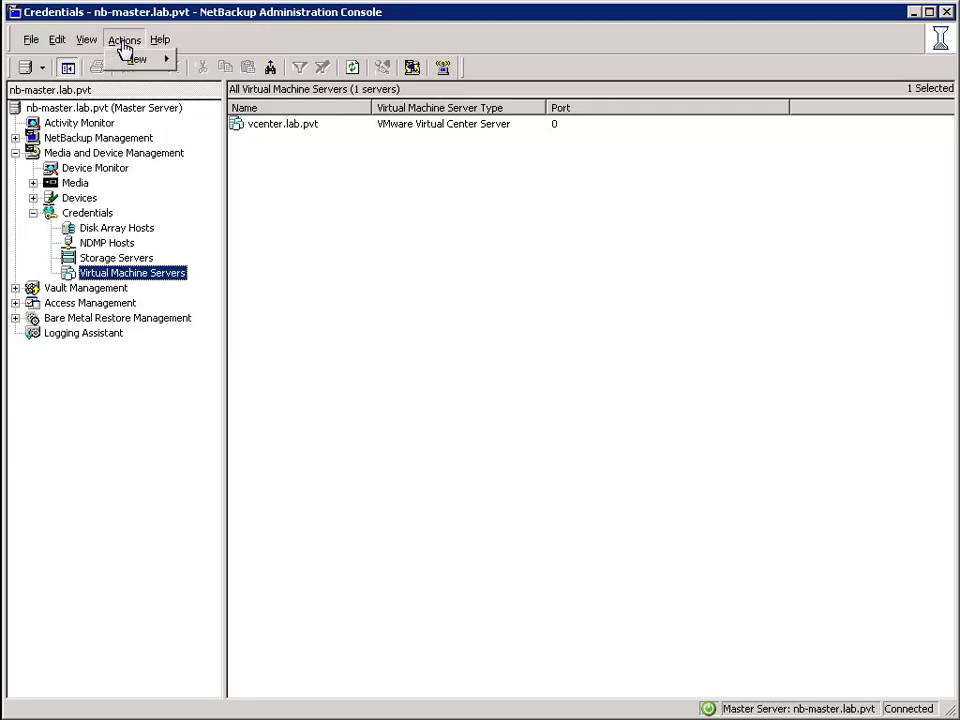
pyautogui.moveTo(136, 59)
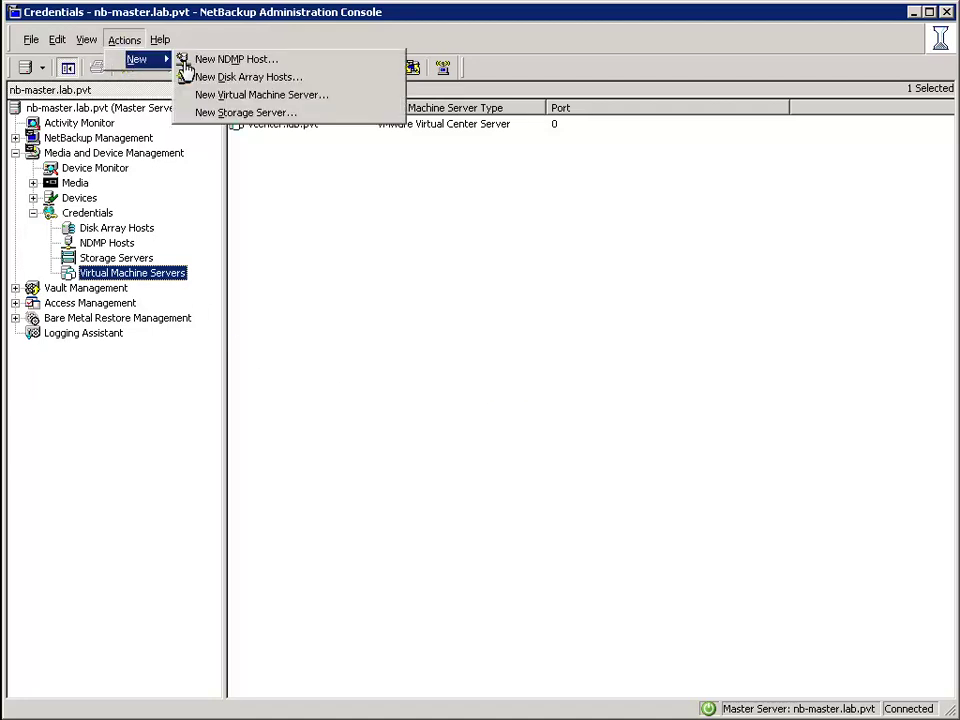
pyautogui.click(244, 97)
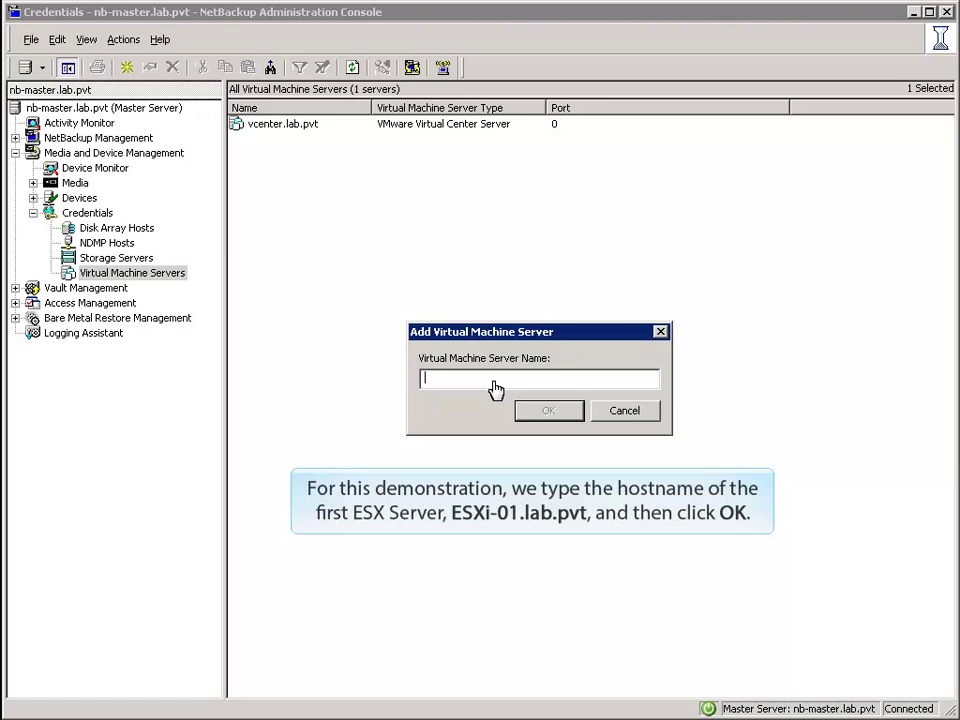
pyautogui.write('esxi-')
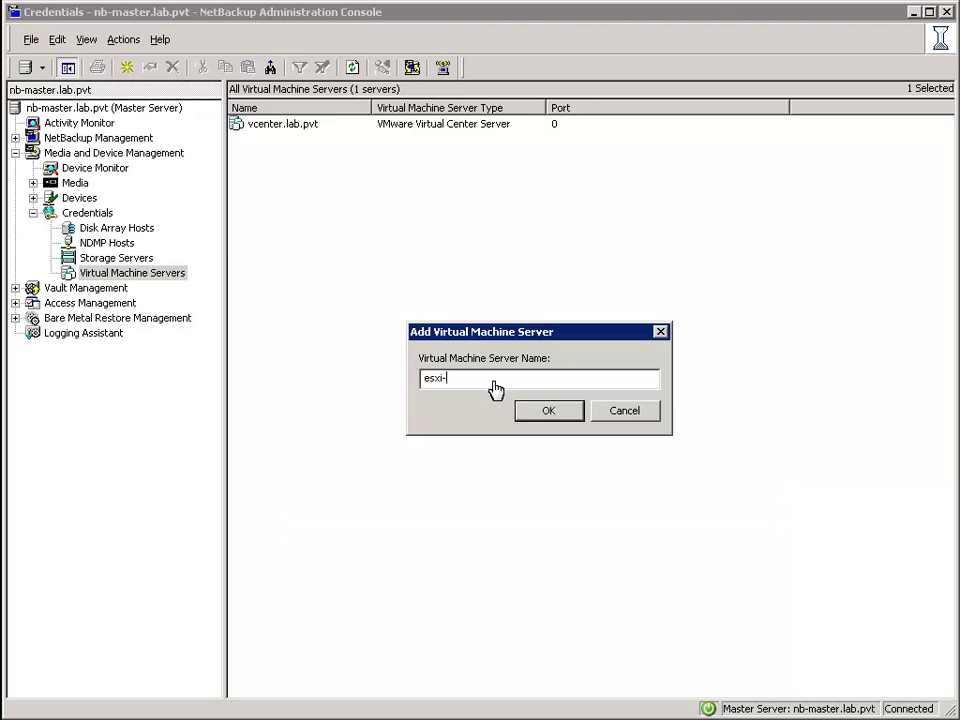
pyautogui.write('01.lab.pv')
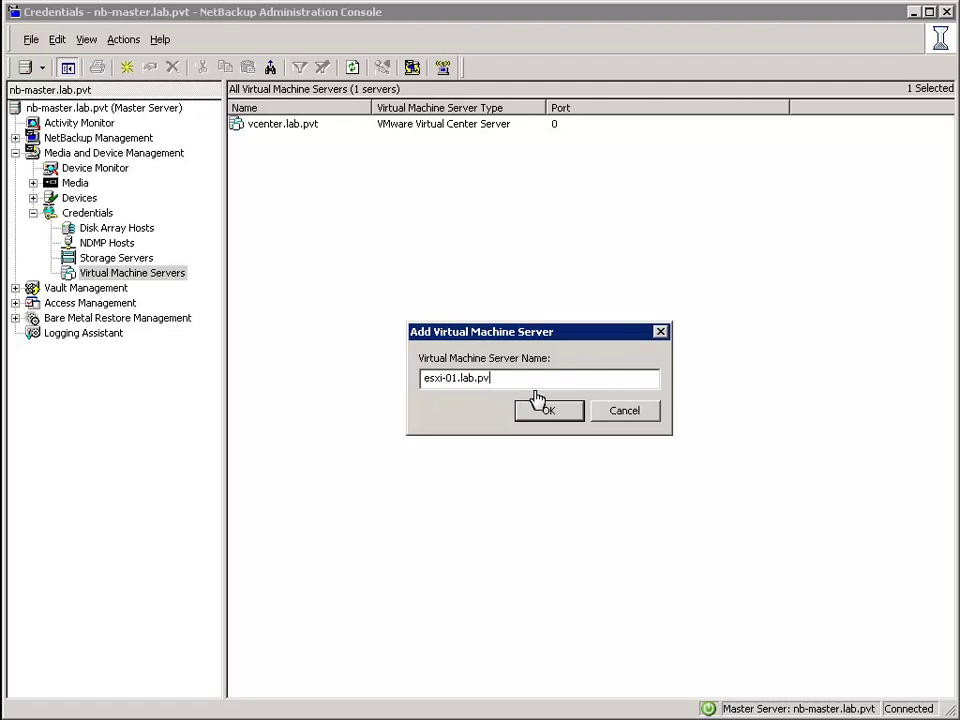
pyautogui.write('t')
pyautogui.click(548, 413)
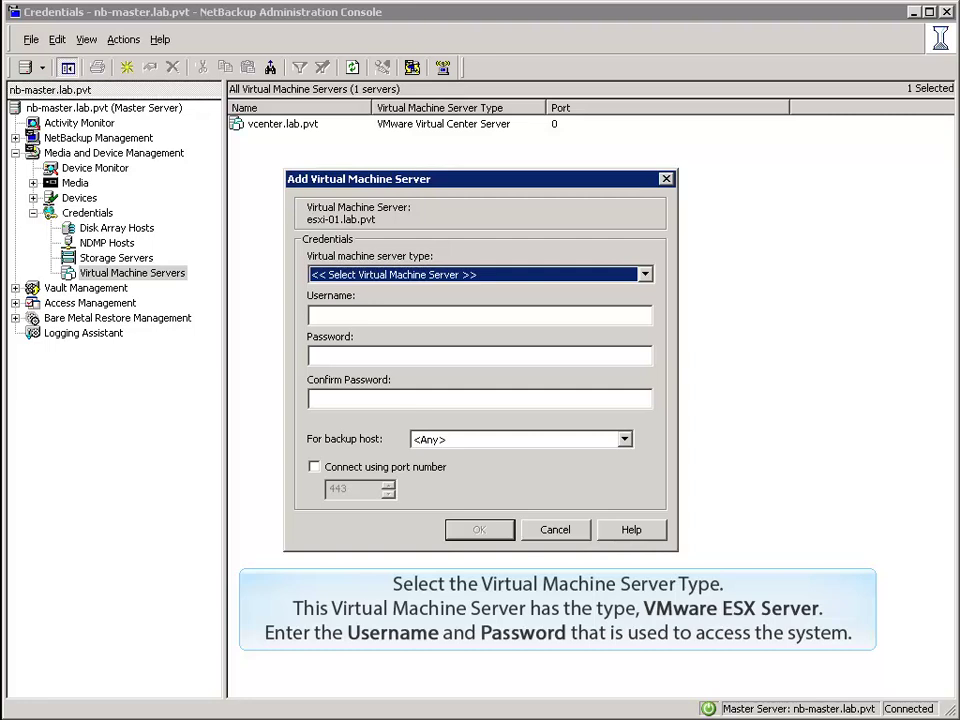
# Enter VMware ESX Server credentials for user root with a confirmed password, keep backup host <Any>, and submit.
pyautogui.click(644, 274)
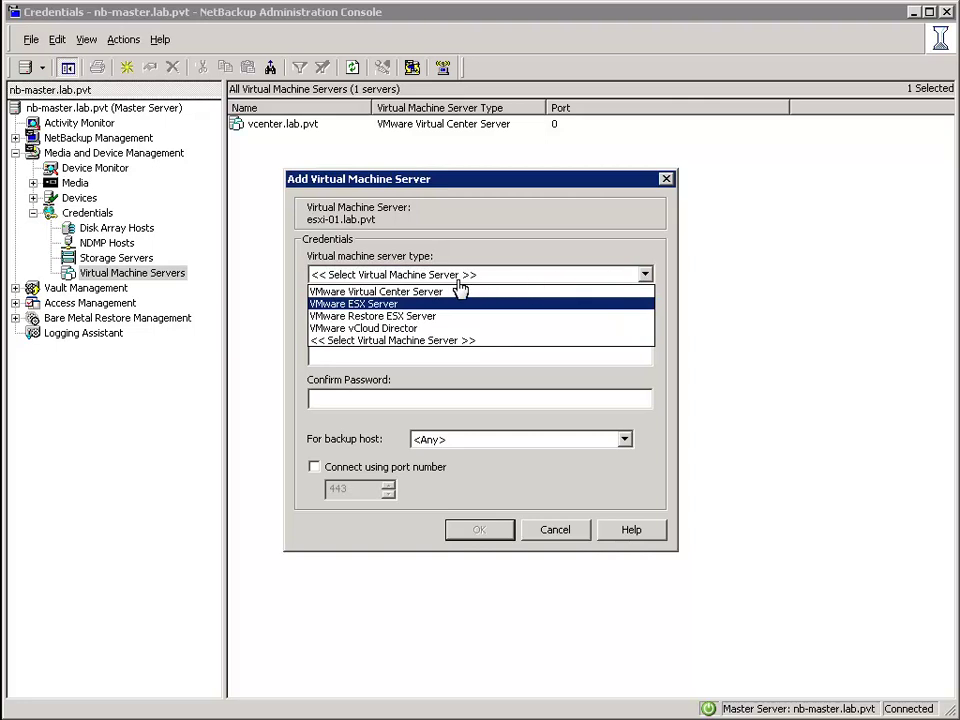
pyautogui.click(355, 304)
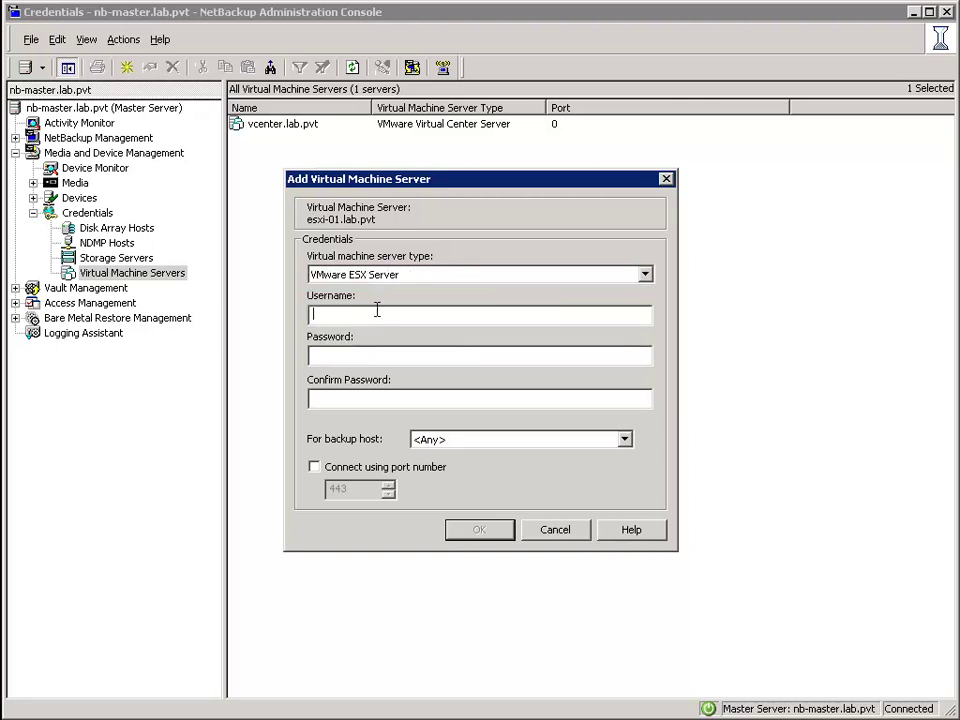
pyautogui.write('root')
pyautogui.click(394, 352)
pyautogui.click(414, 397)
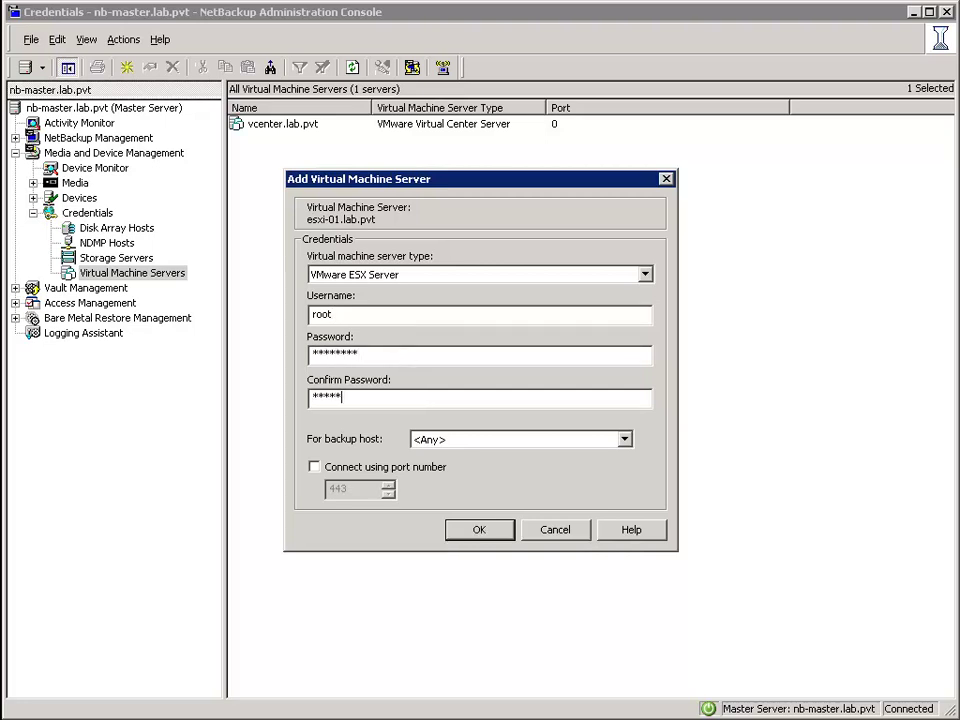
pyautogui.press('Tab')
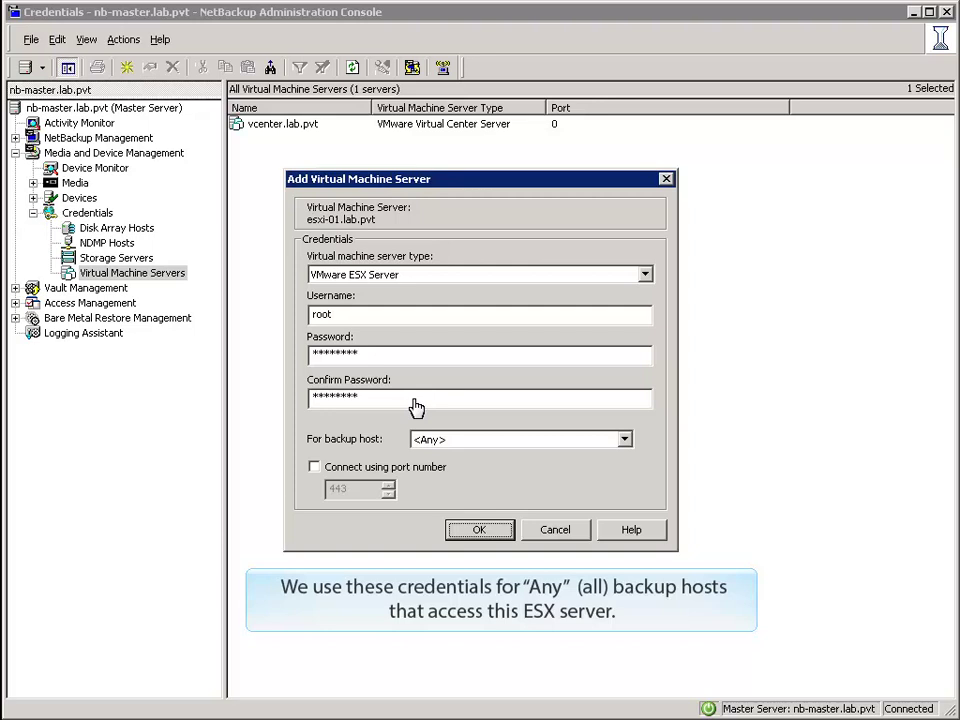
pyautogui.click(486, 443)
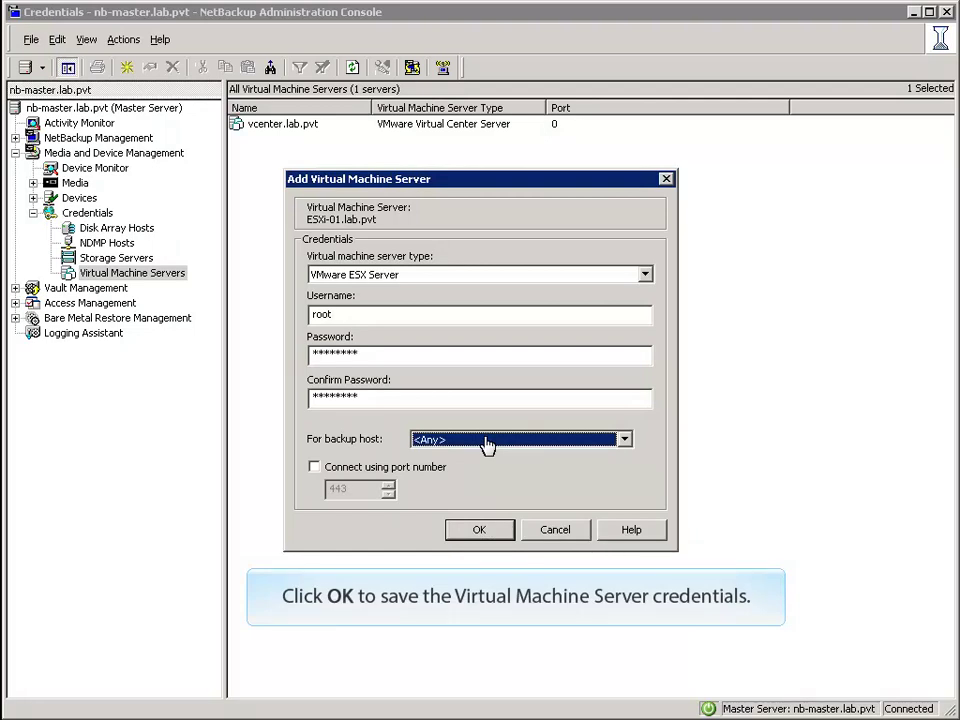
pyautogui.click(480, 531)
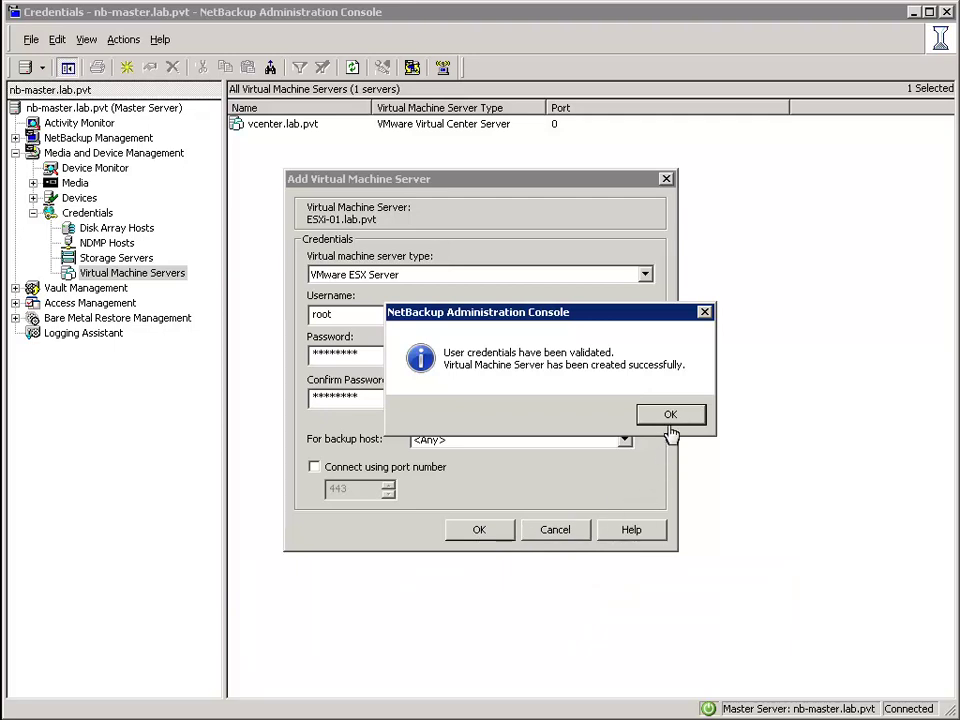
# Acknowledge the ESXi-01 validation success message and the service-restart notice.
pyautogui.click(670, 415)
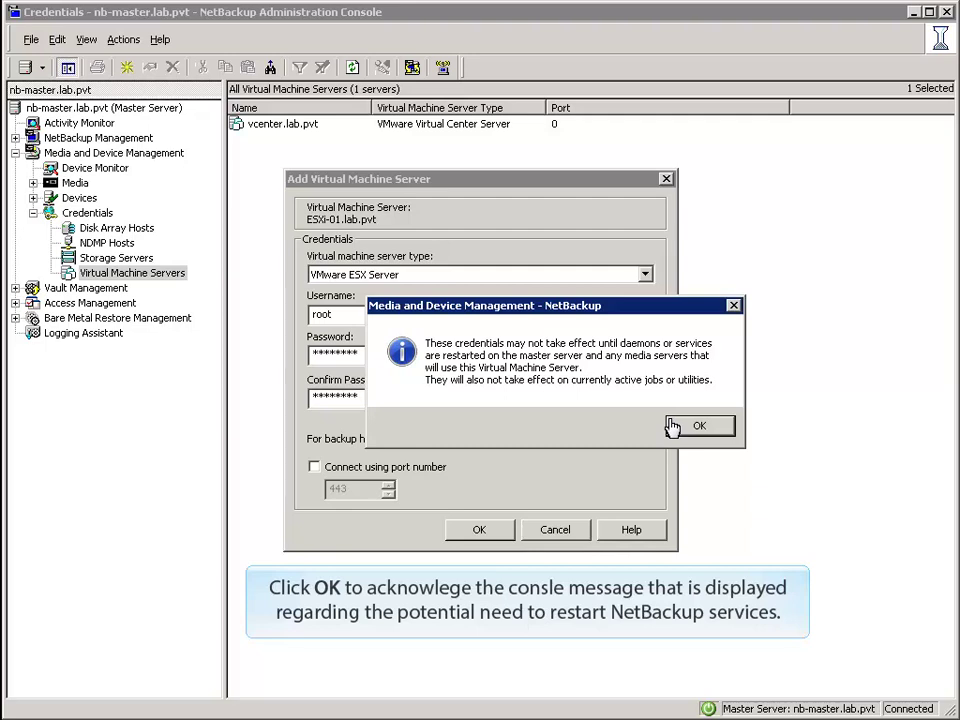
pyautogui.click(700, 428)
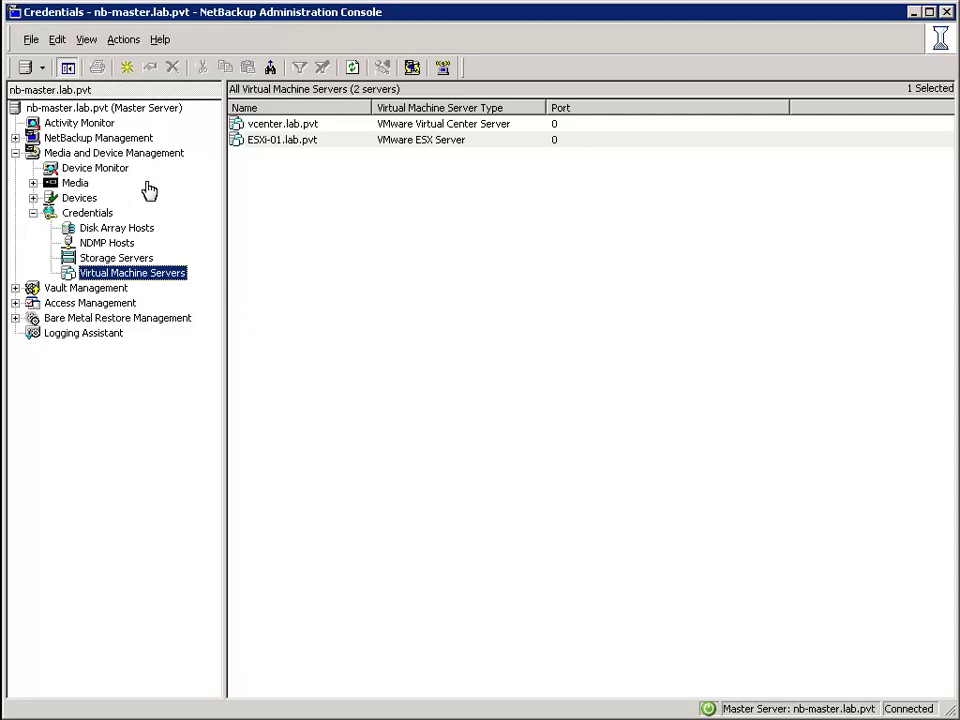
# Create a new virtual machine server named ESXi-02.lab.pvt from Actions > New.
pyautogui.click(125, 45)
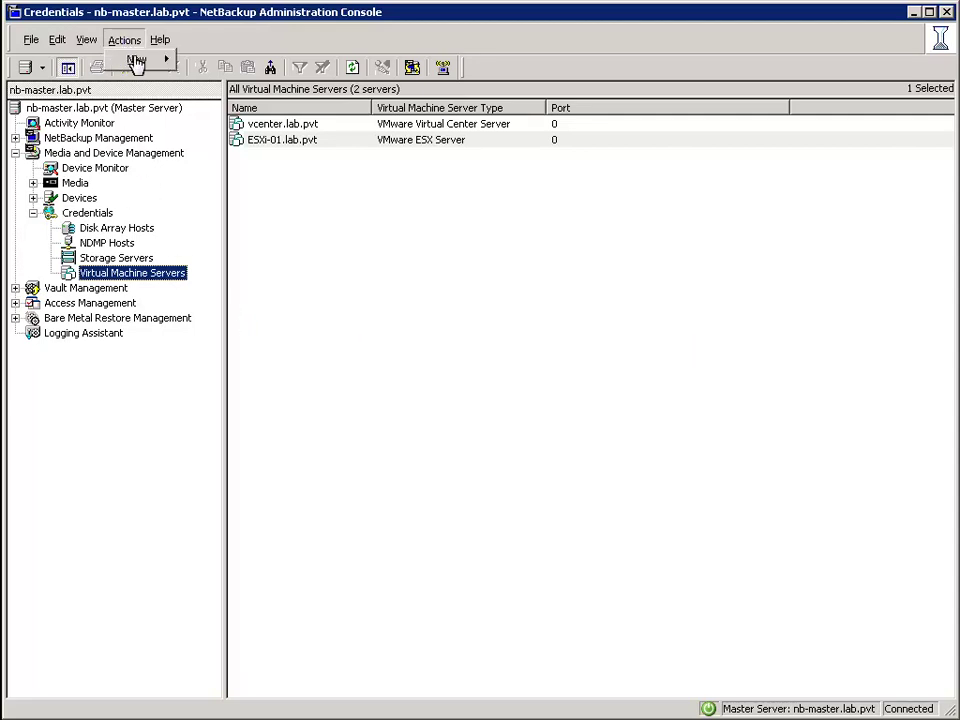
pyautogui.moveTo(137, 60)
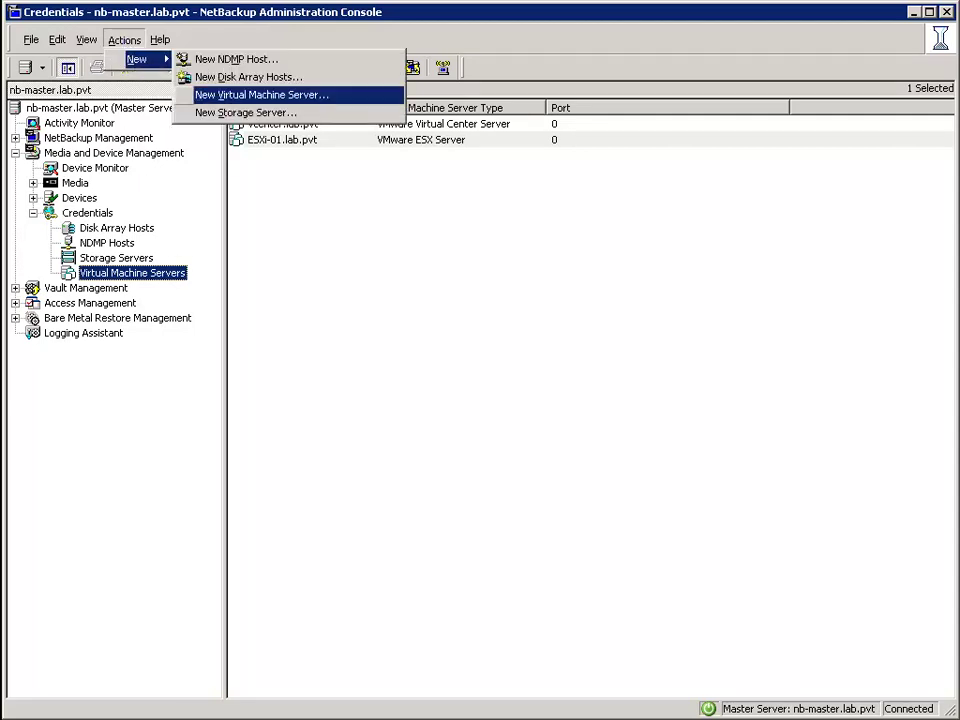
pyautogui.click(249, 94)
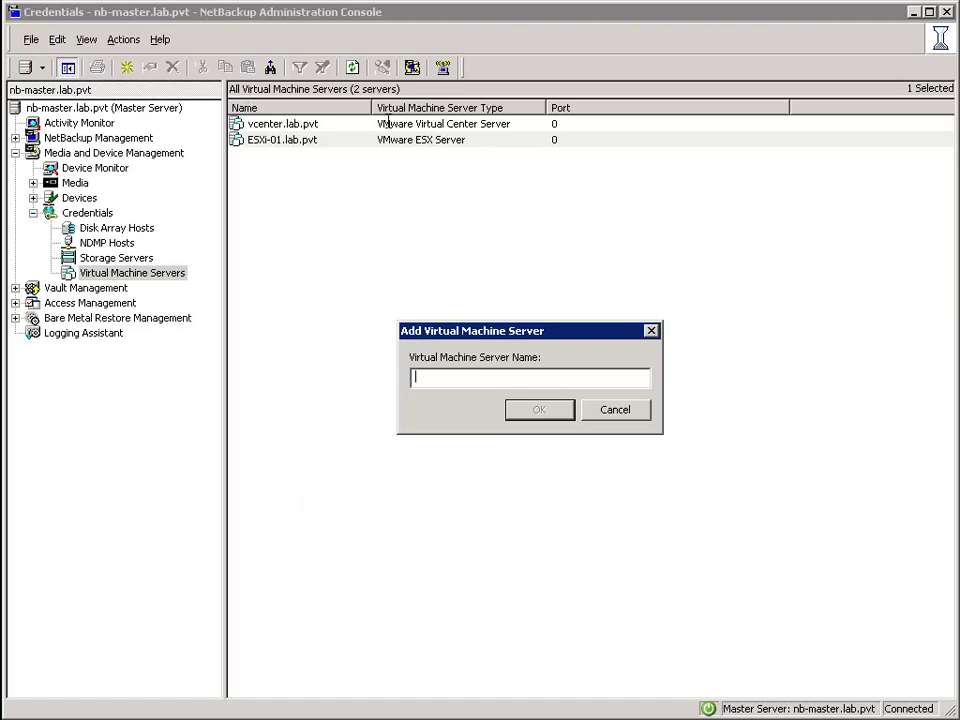
pyautogui.write('ESXi-02.lab.pv')
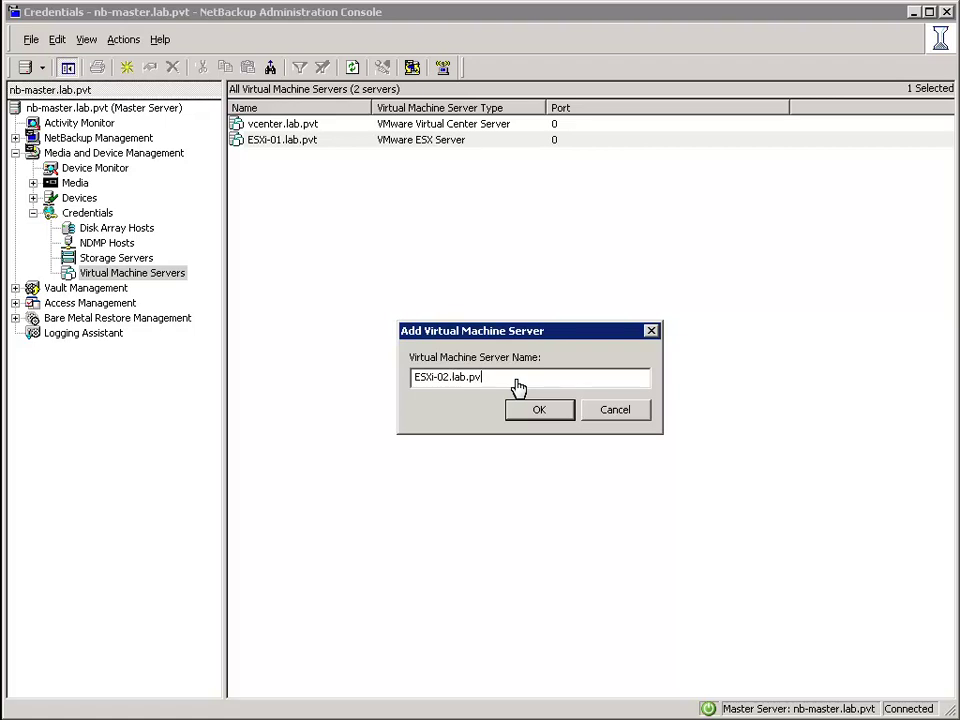
pyautogui.write('t')
pyautogui.click(540, 411)
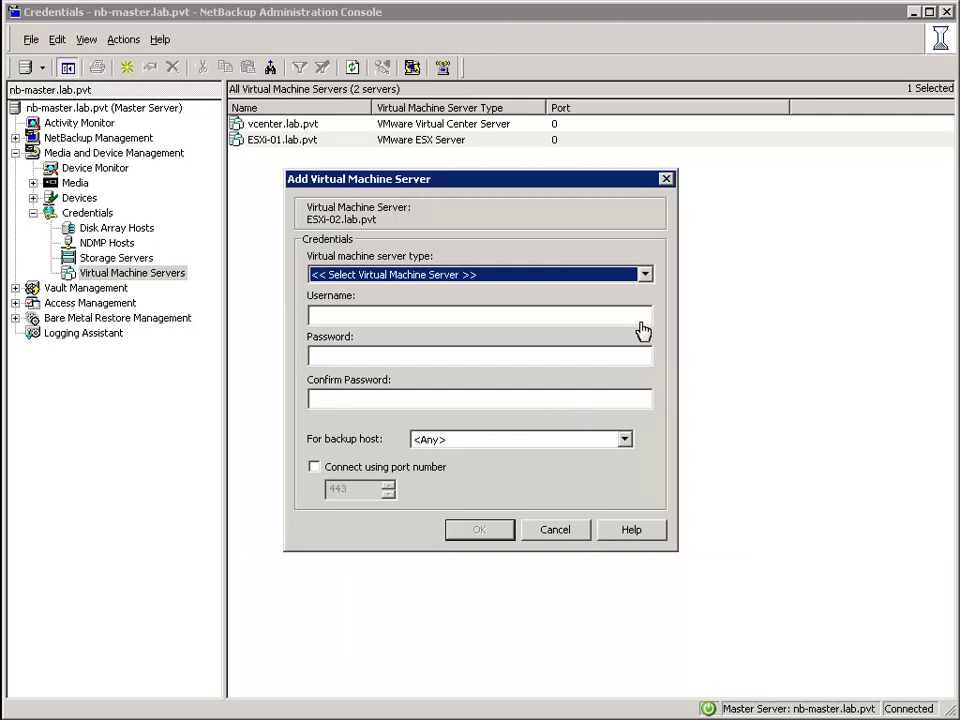
# Enter VMware ESX Server credentials for user root and the password twice, keep backup host <Any>, and submit.
pyautogui.click(644, 276)
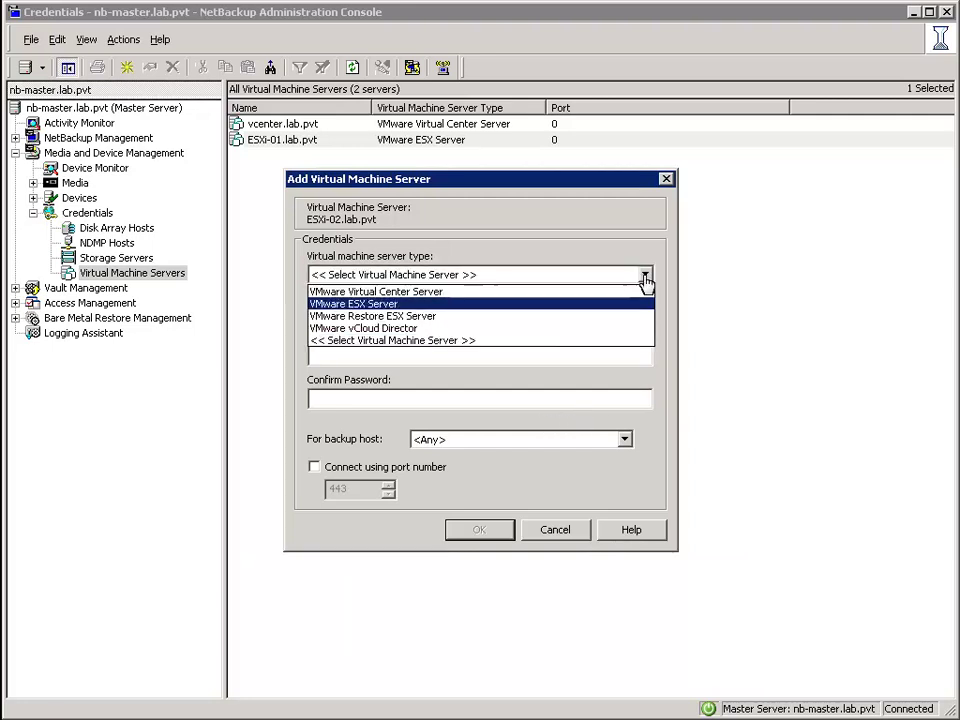
pyautogui.click(420, 304)
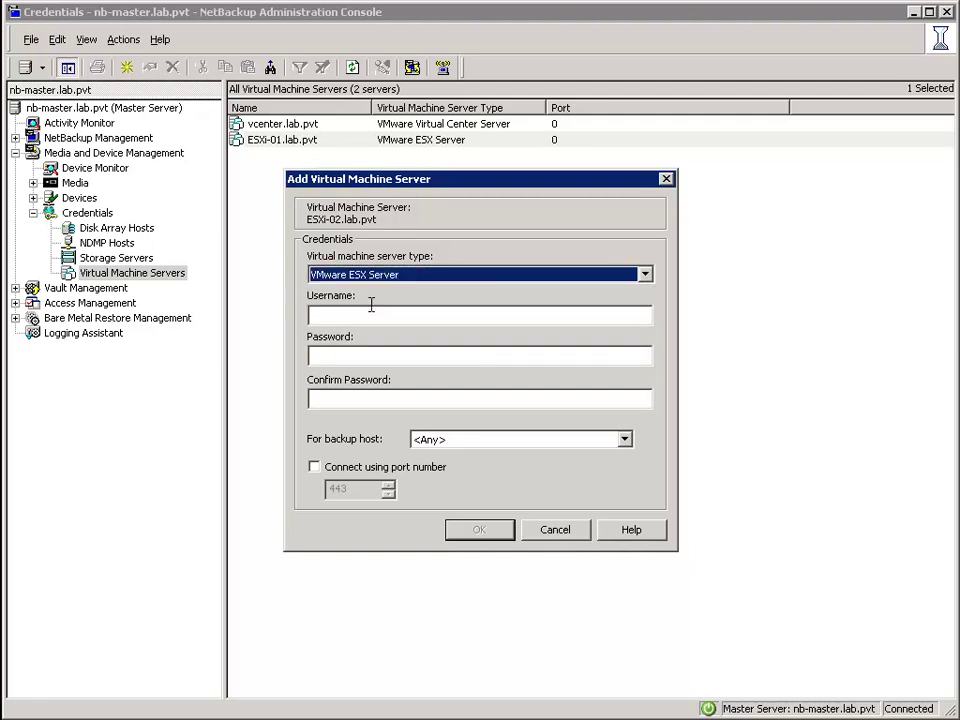
pyautogui.click(420, 313)
pyautogui.write('r')
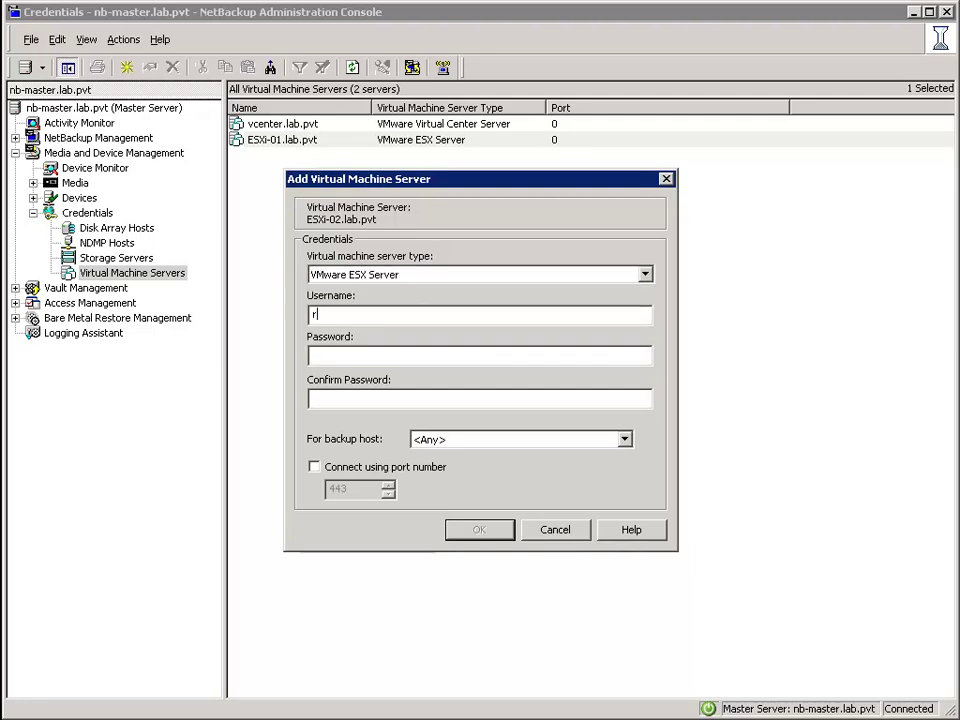
pyautogui.write('oot')
pyautogui.click(431, 352)
pyautogui.write('********')
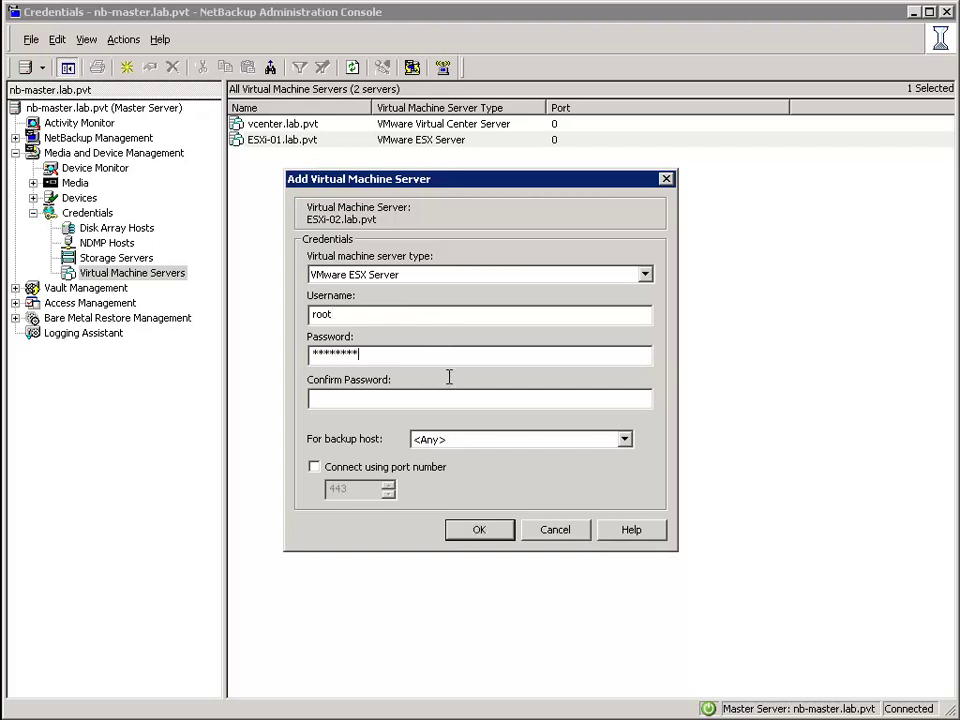
pyautogui.click(451, 397)
pyautogui.write('********')
pyautogui.click(502, 449)
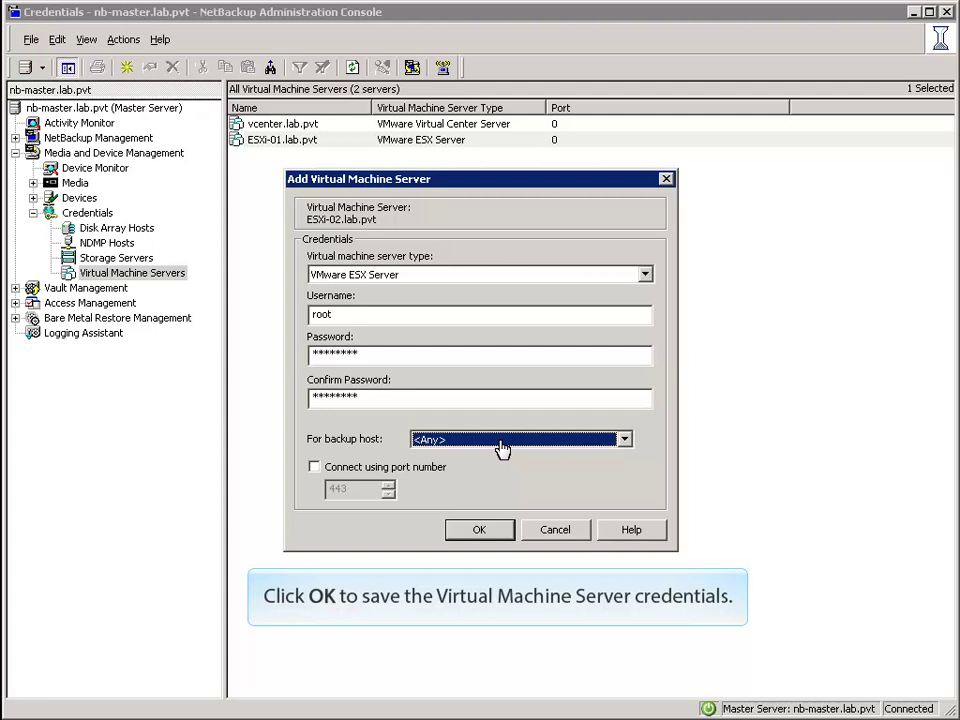
pyautogui.click(477, 531)
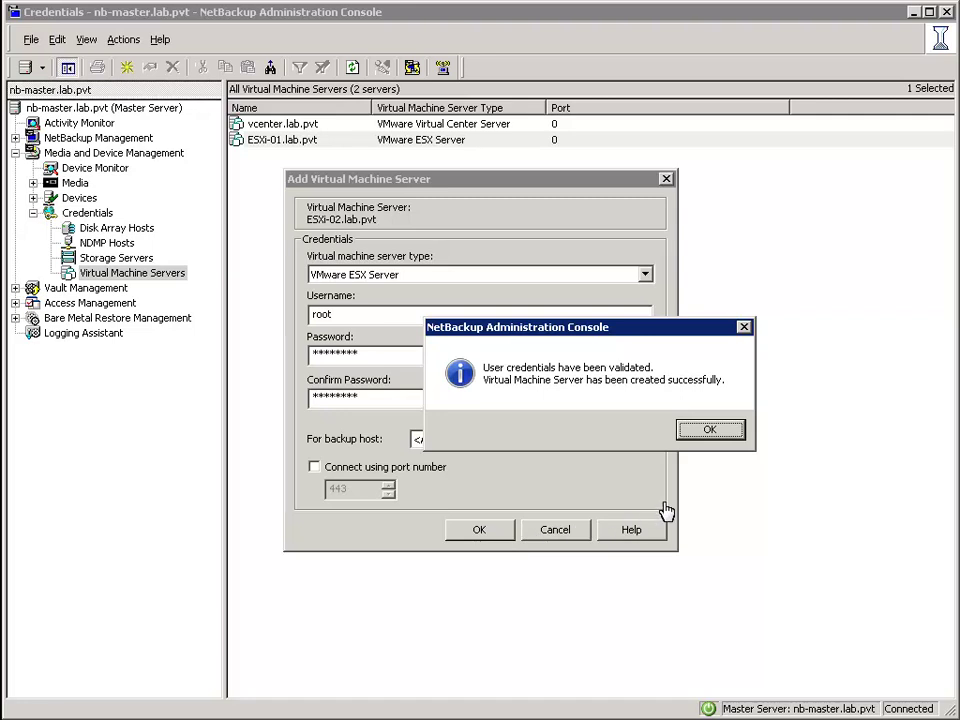
# Close the ESXi-02 validation success message and acknowledge the service-restart notice.
pyautogui.click(711, 432)
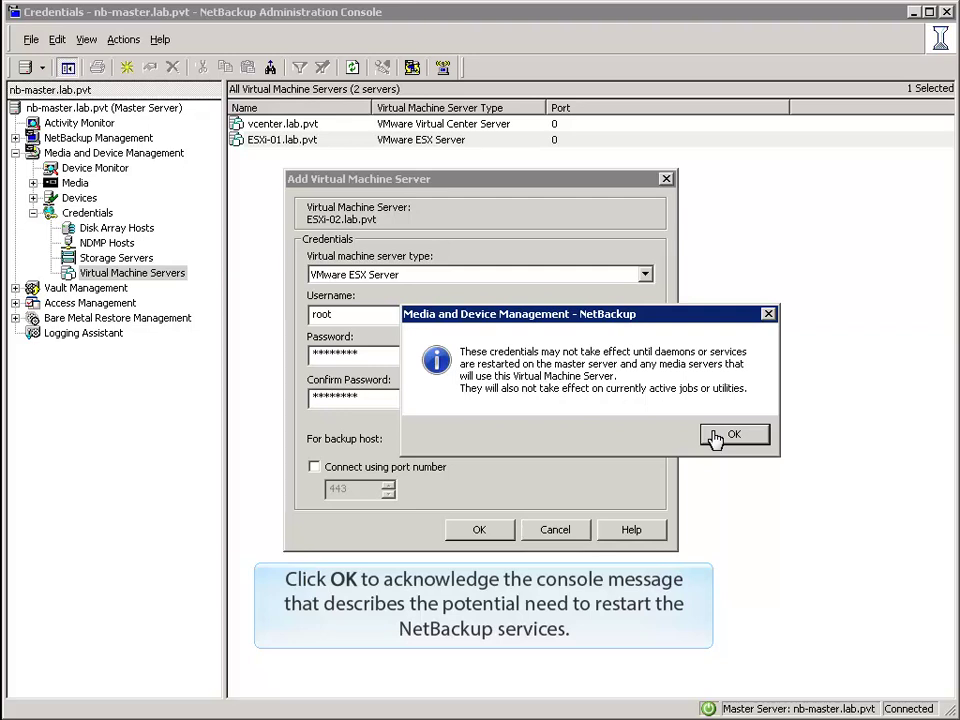
pyautogui.click(735, 437)
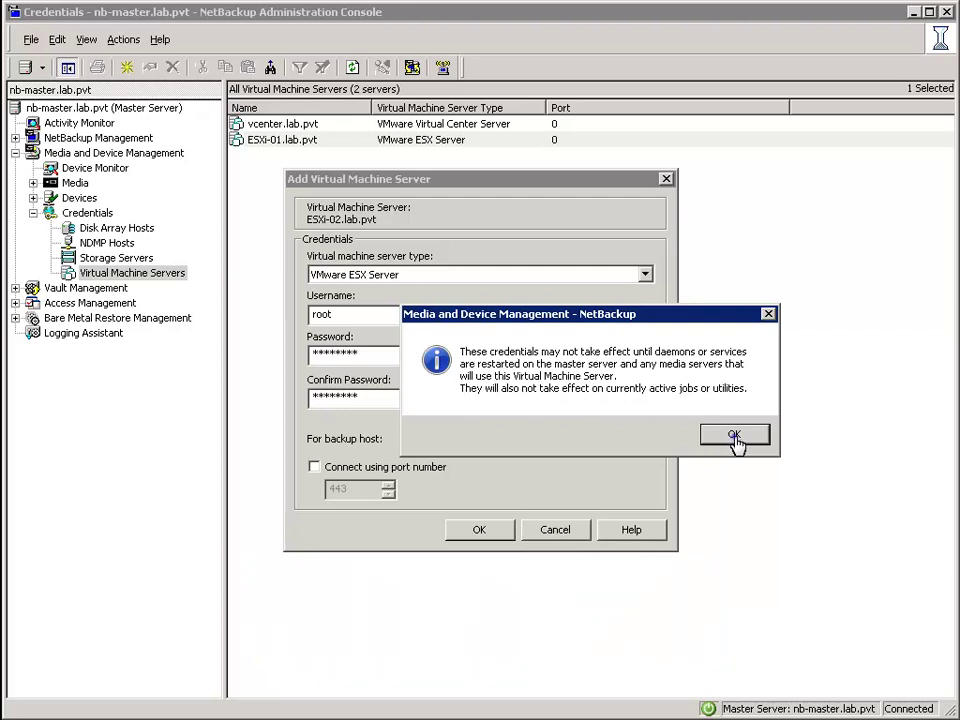